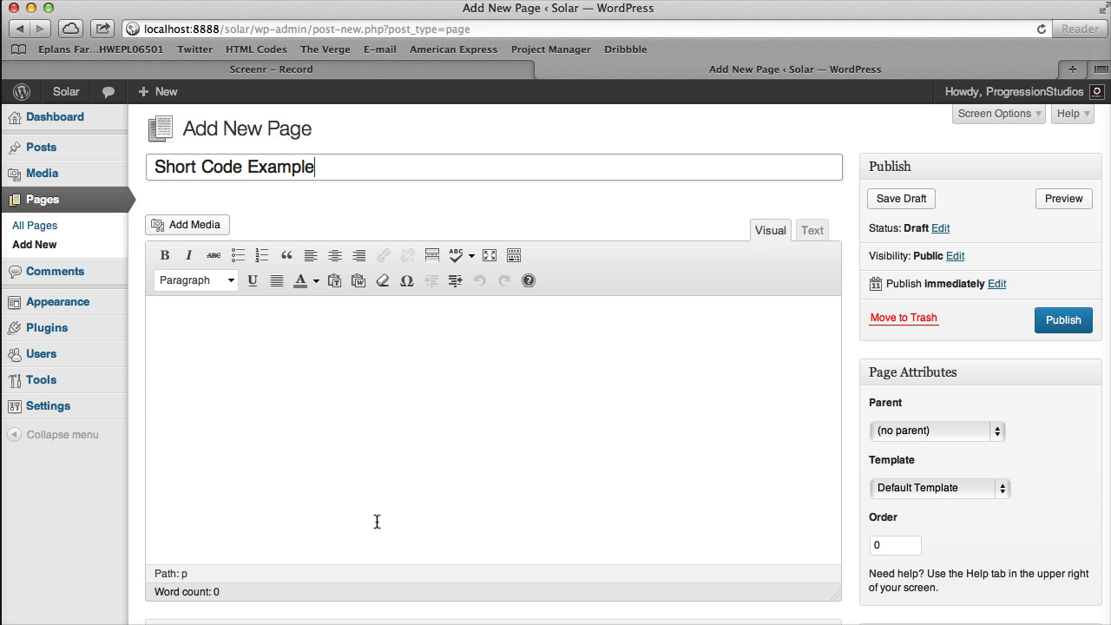
- Publish the new page titled Short Code Example with empty content
left_click(265, 385)
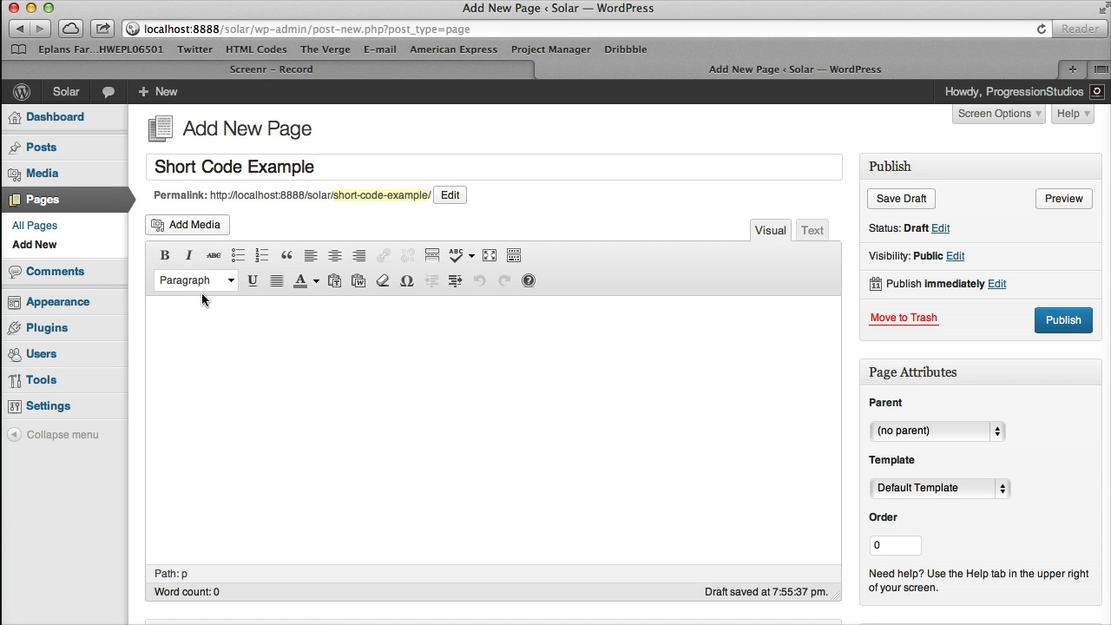
left_click(1061, 320)
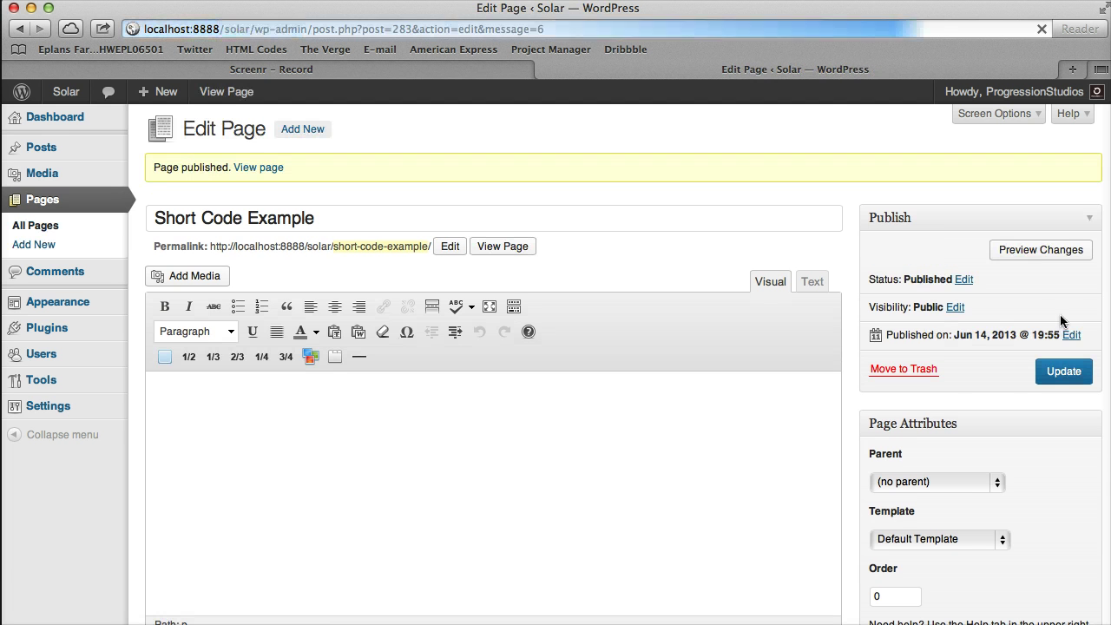
mouse_move(127, 351)
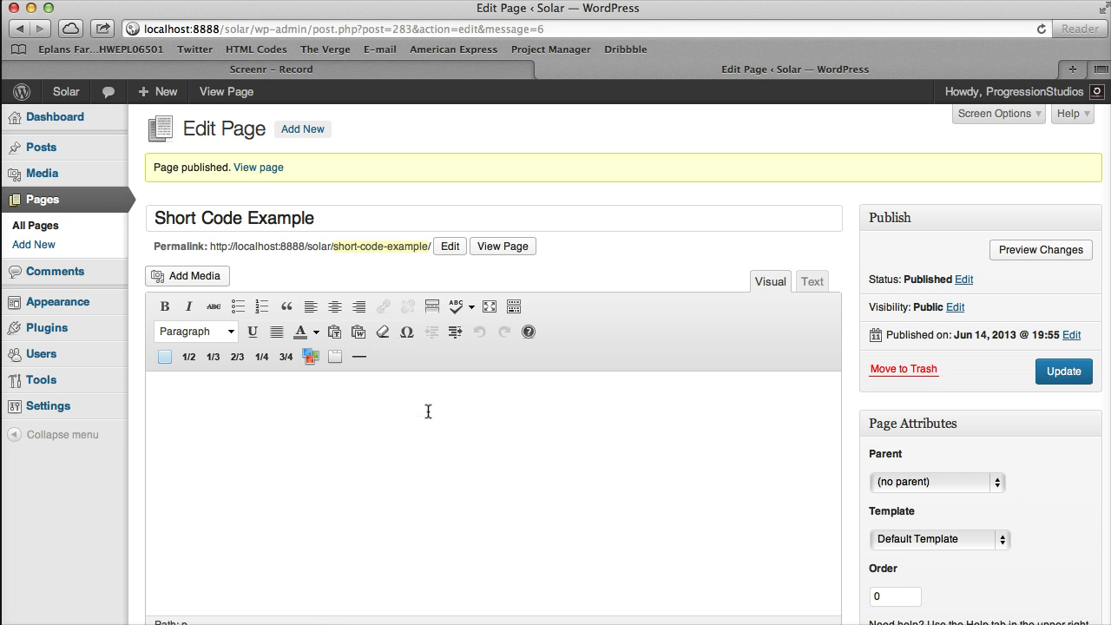
left_click(166, 358)
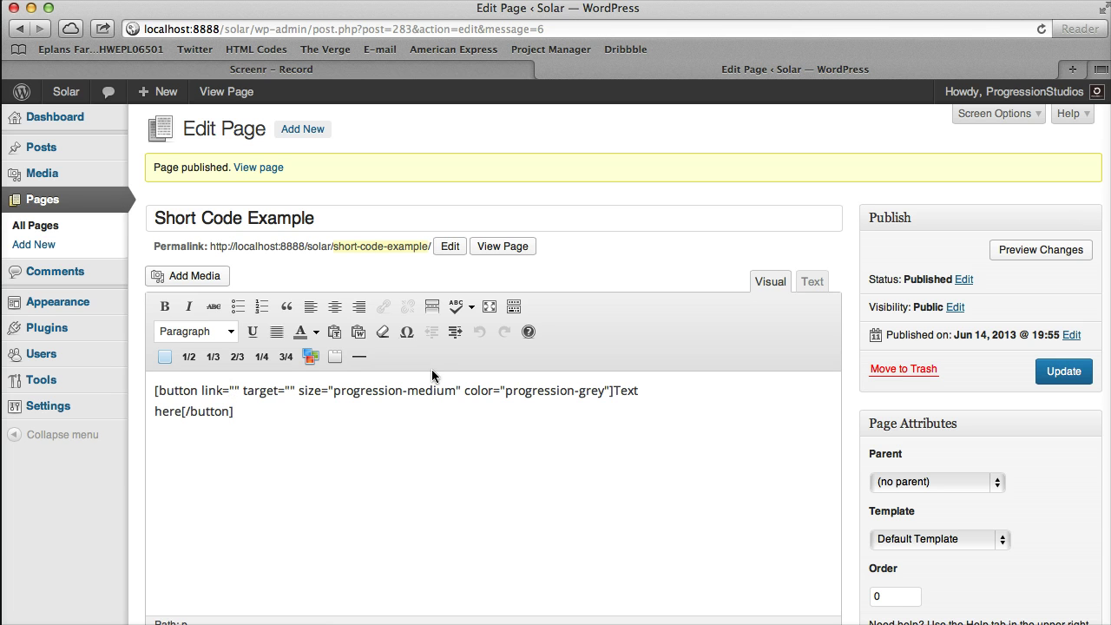
type("http://g")
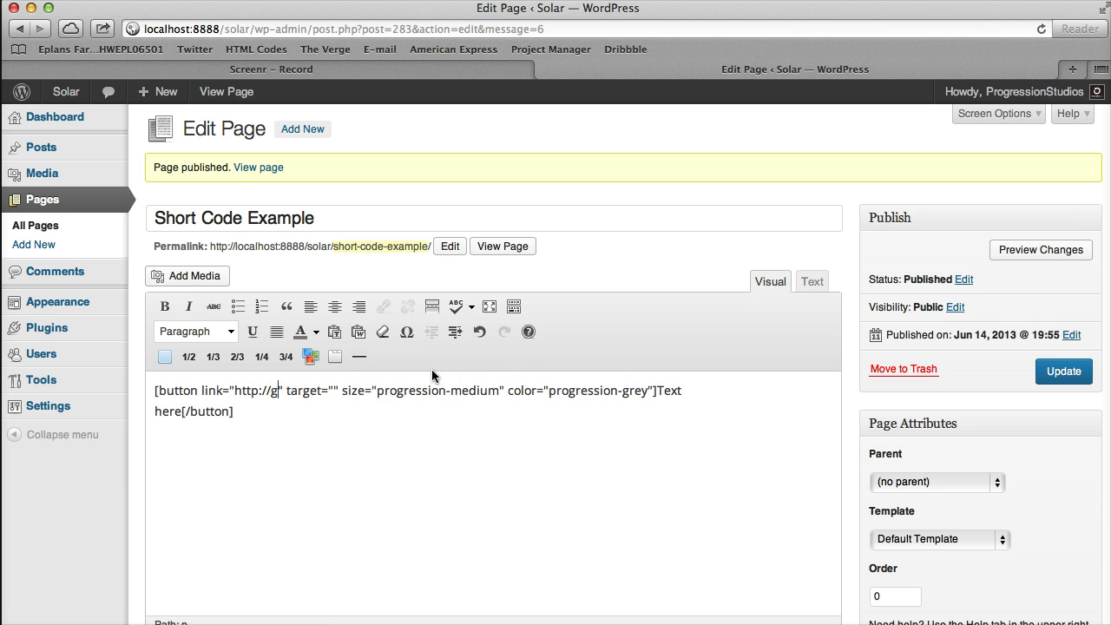
type("oogle.com")
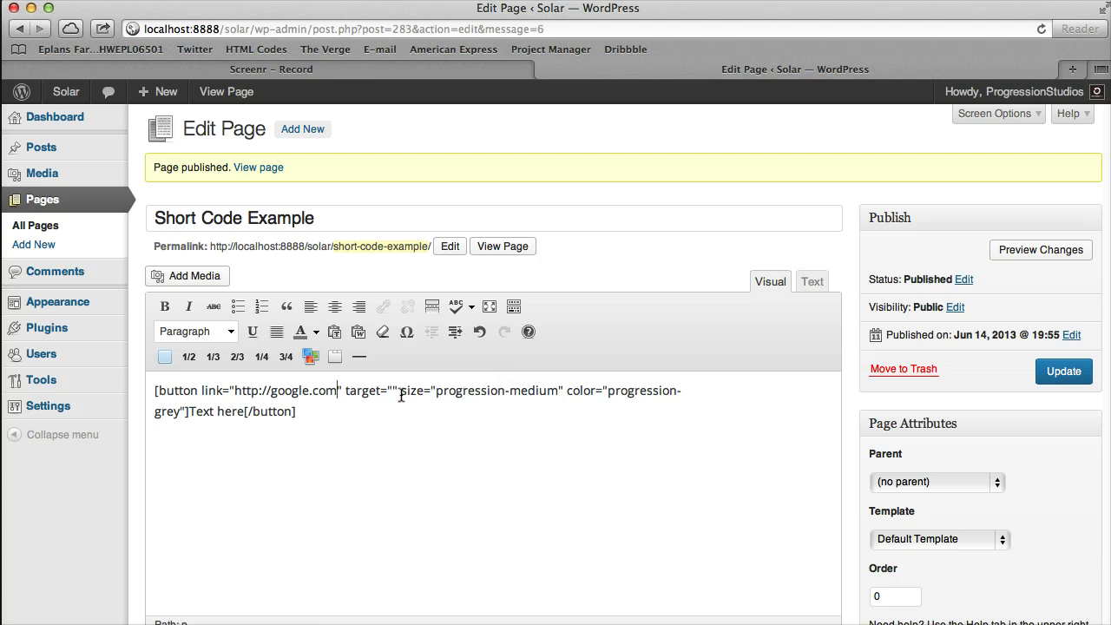
- Examine the target and size attributes of the button shortcode
left_click(393, 390)
double_click(390, 390)
left_click(390, 389)
left_click(446, 417)
left_click_drag(435, 390, 560, 393)
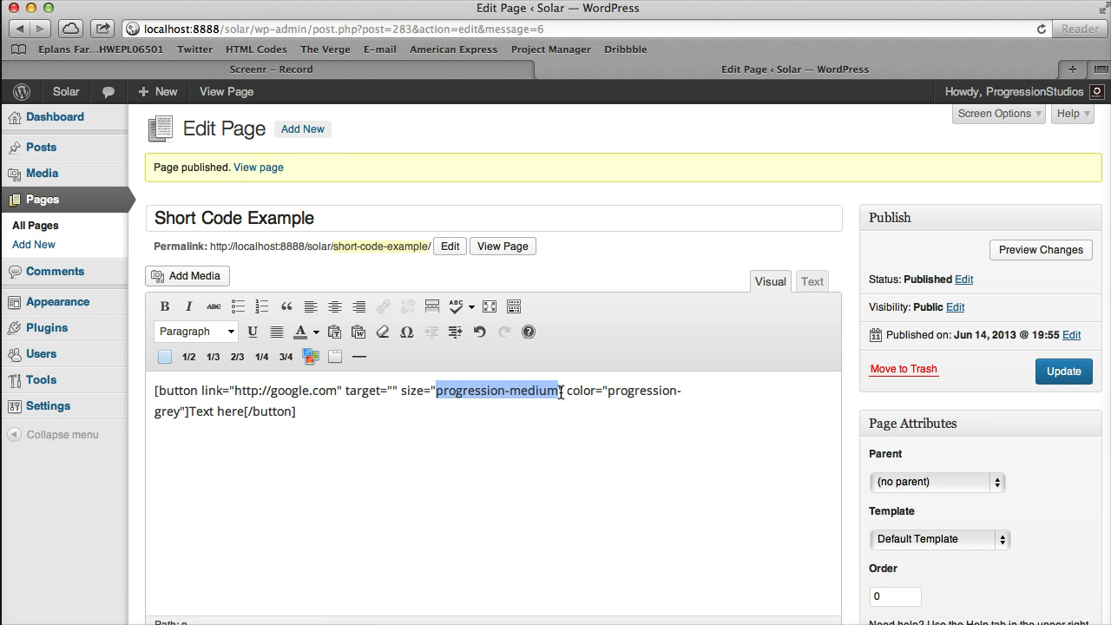
double_click(539, 393)
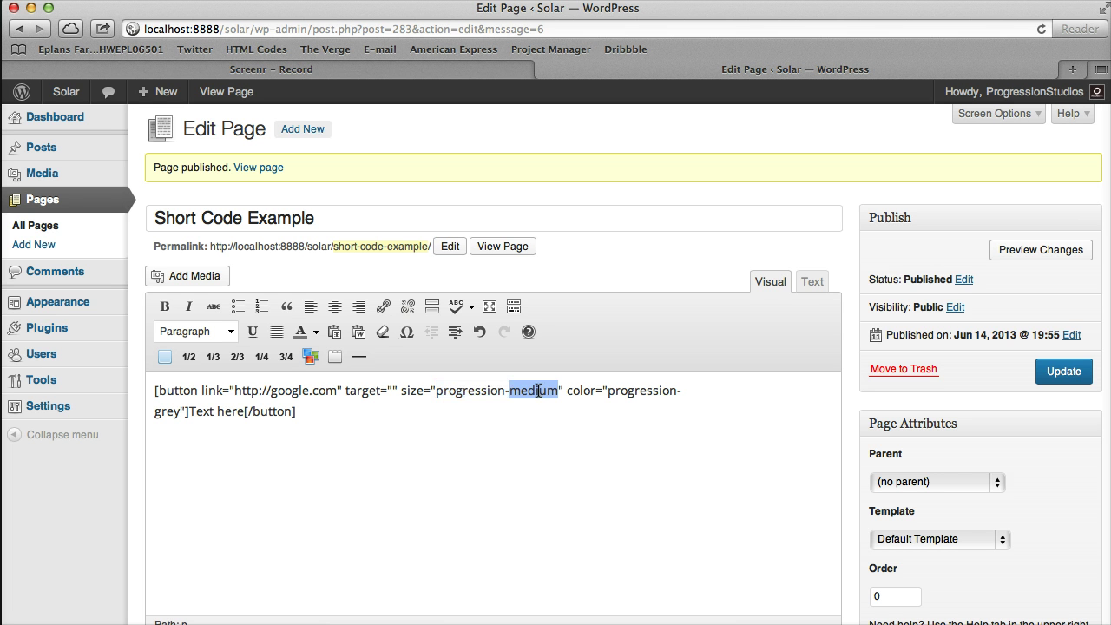
left_click(549, 390)
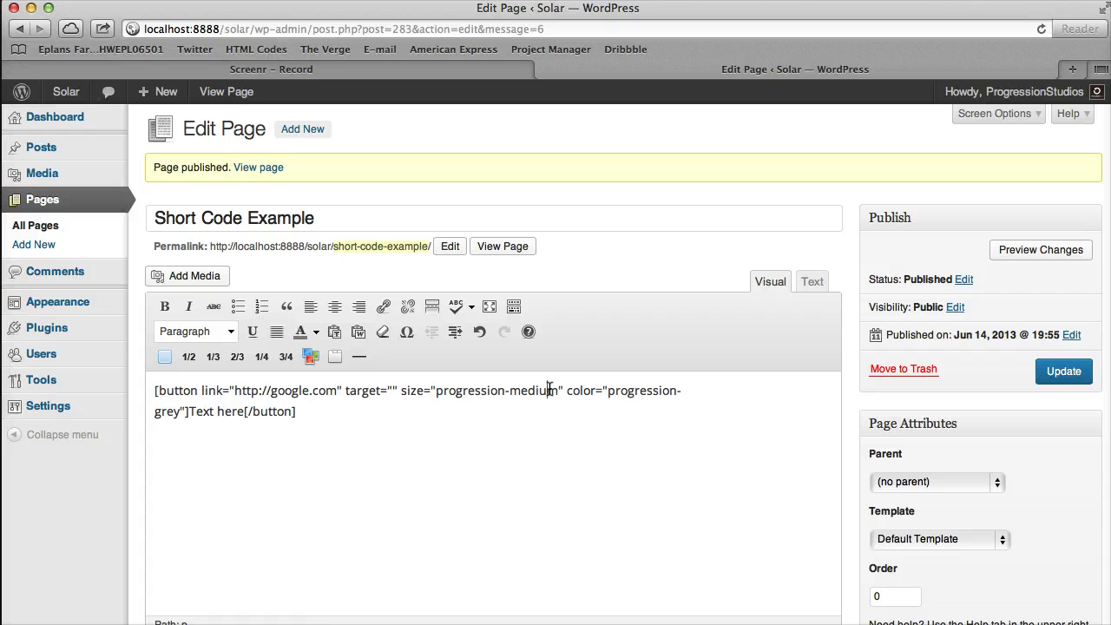
- Update the page and open its published version in a new browser tab
left_click(1066, 375)
right_click(510, 246)
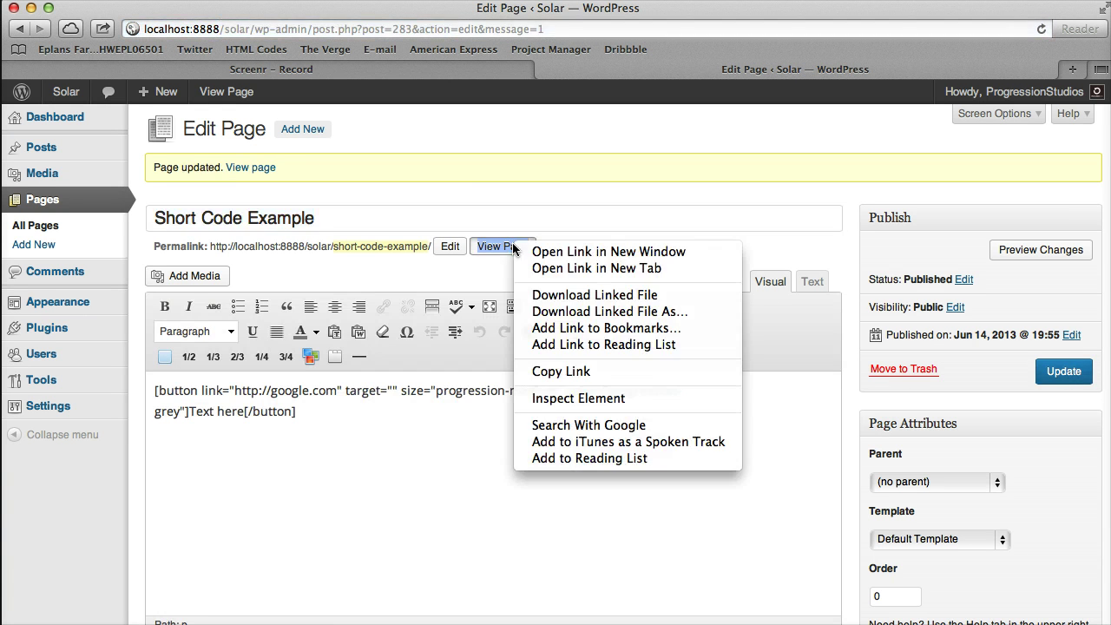
left_click(556, 268)
left_click(826, 74)
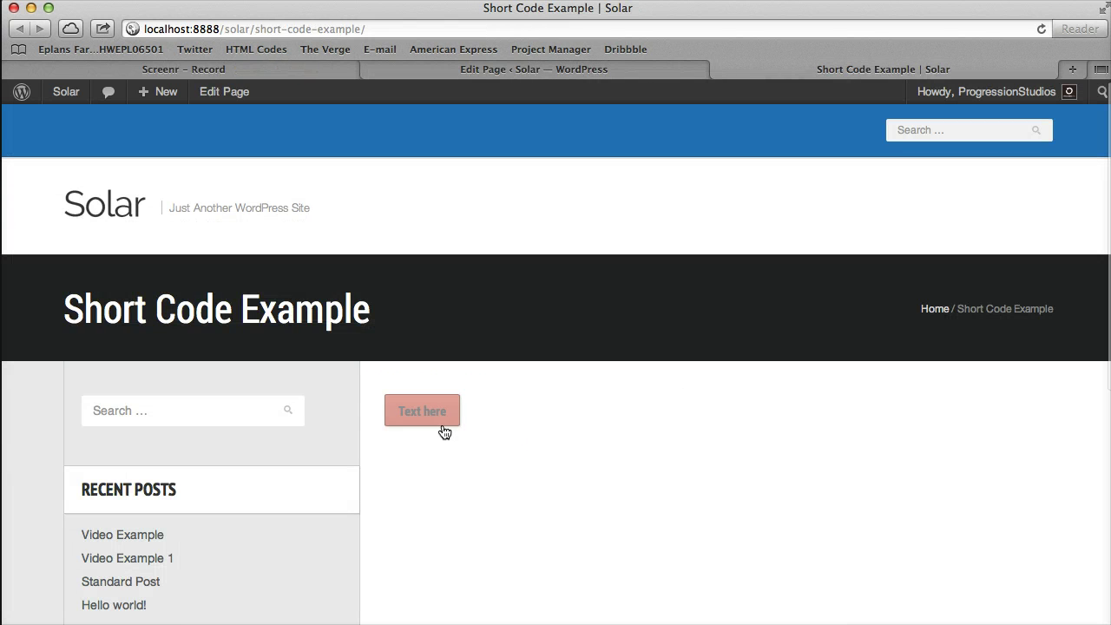
- Change the button shortcode's text to "Learn more", then update the page and check the published version
left_click(556, 68)
double_click(211, 415)
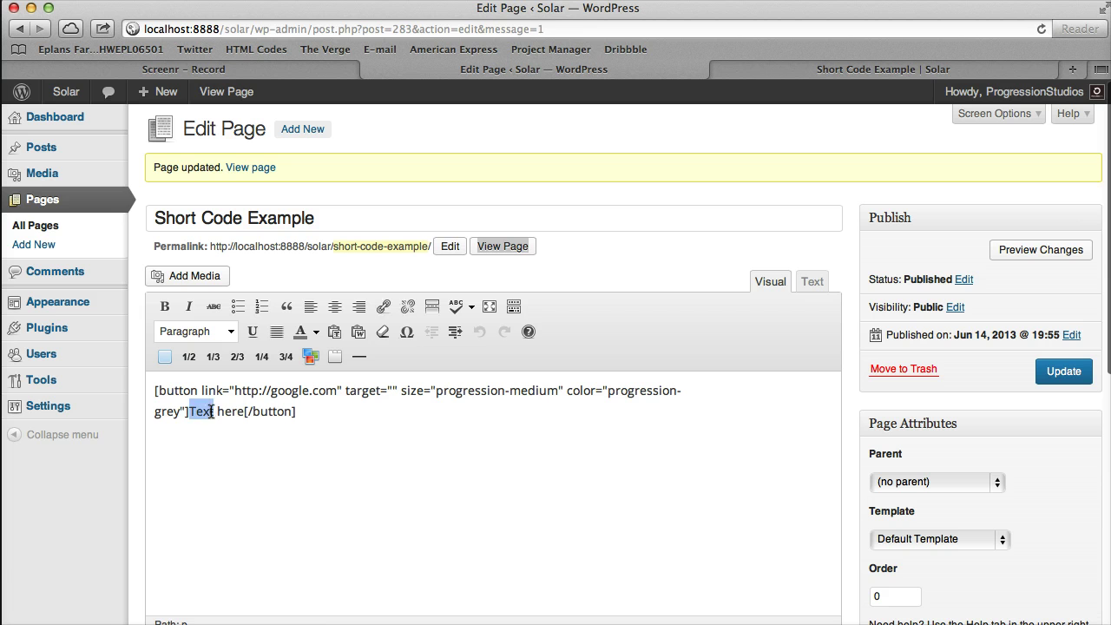
left_click_drag(211, 414, 230, 412)
type("Learn more")
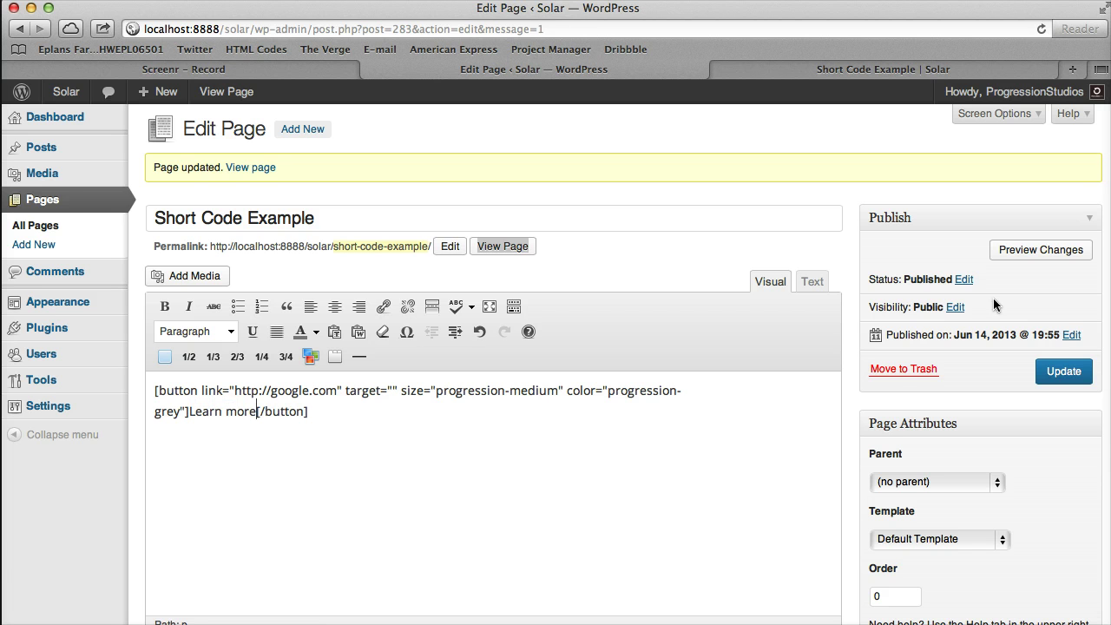
left_click(1063, 372)
left_click(900, 73)
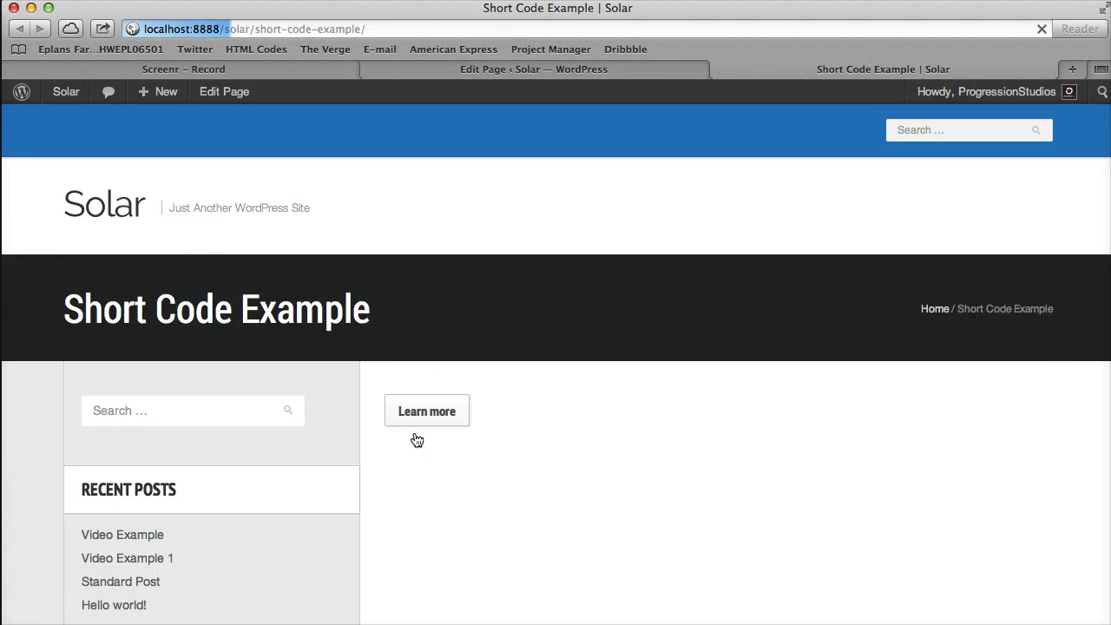
- Set the button shortcode's color to progression-blue, then update the page and reload the published version
left_click(534, 69)
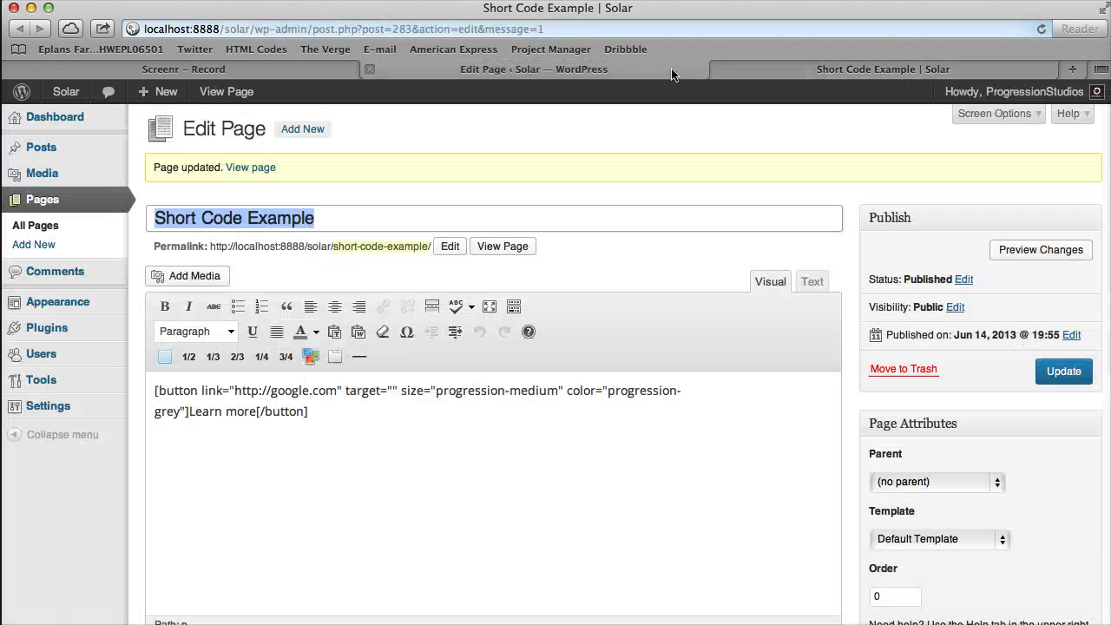
double_click(169, 413)
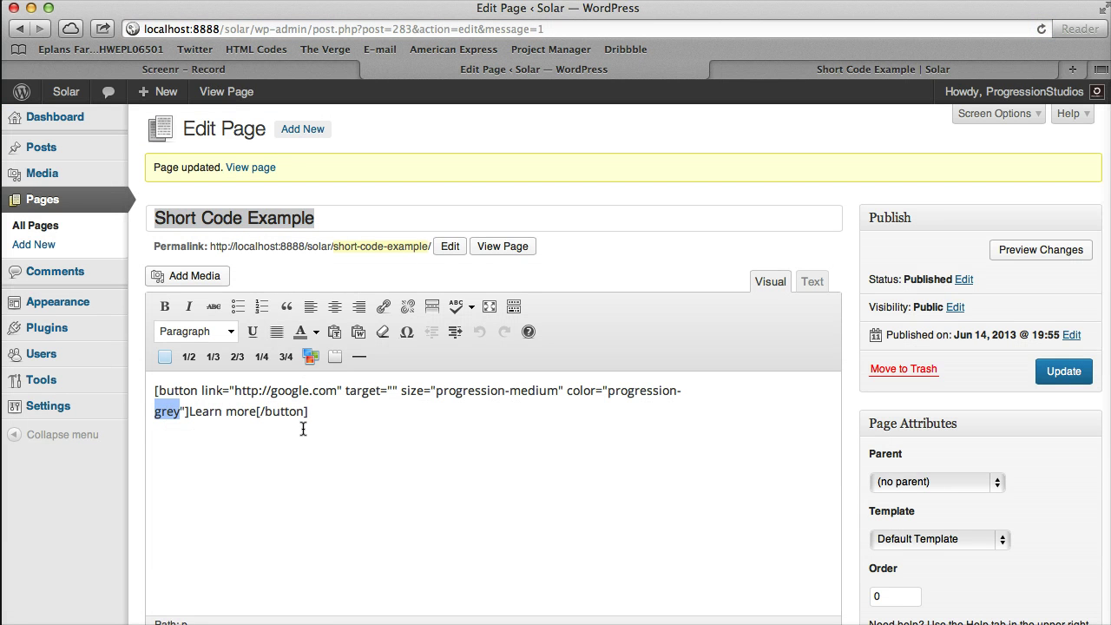
type("blue")
left_click(1063, 371)
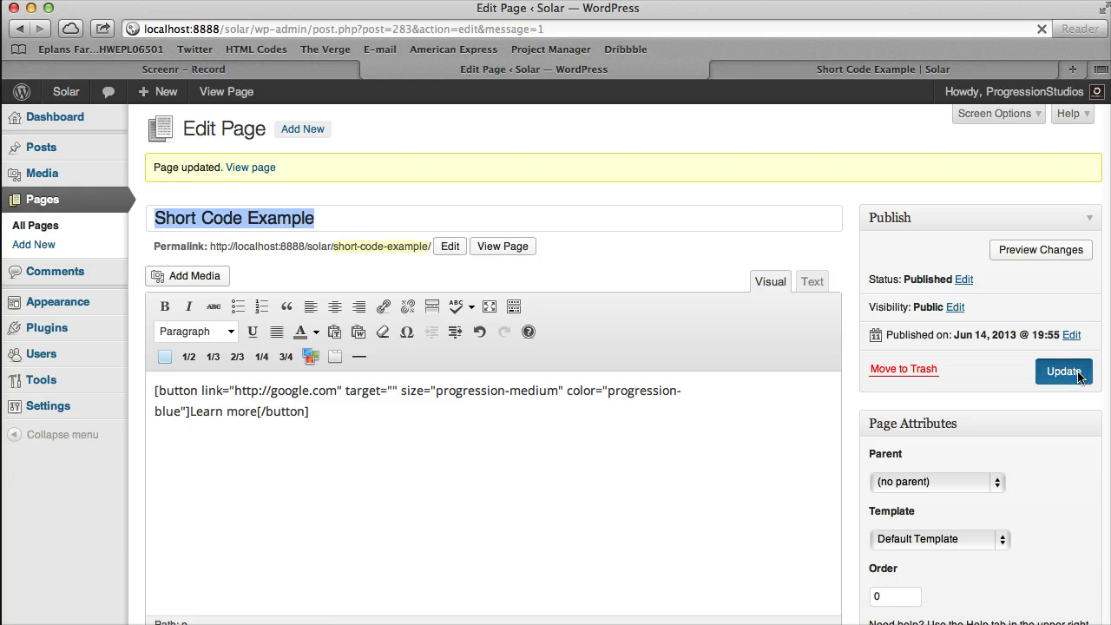
left_click(882, 69)
left_click(1042, 29)
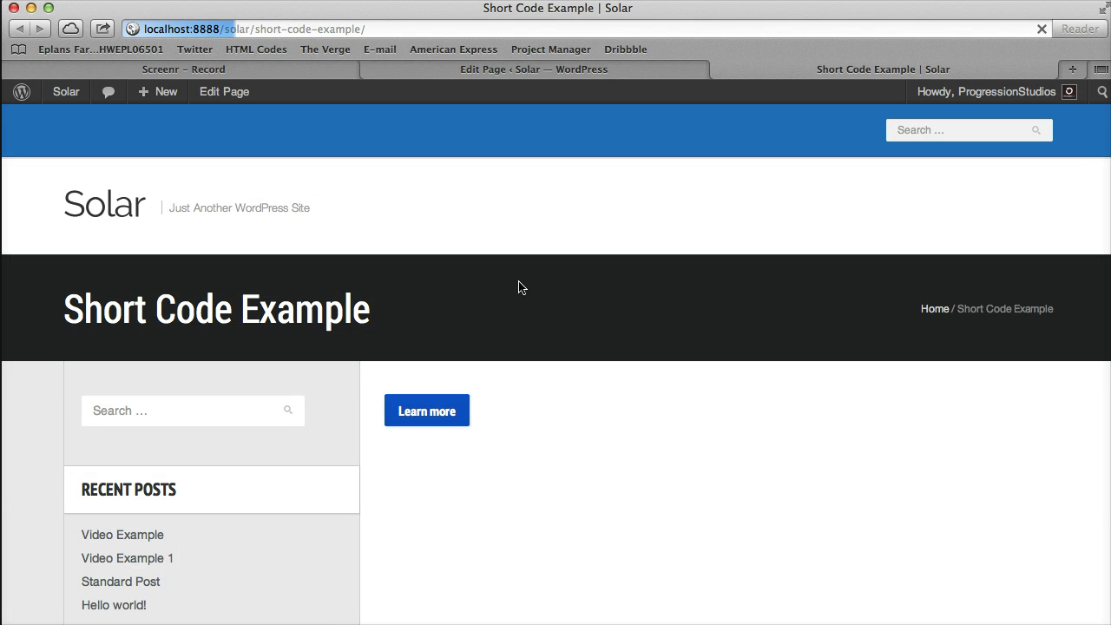
- Replace the button shortcode in the page content with a toggle shortcode
left_click(658, 69)
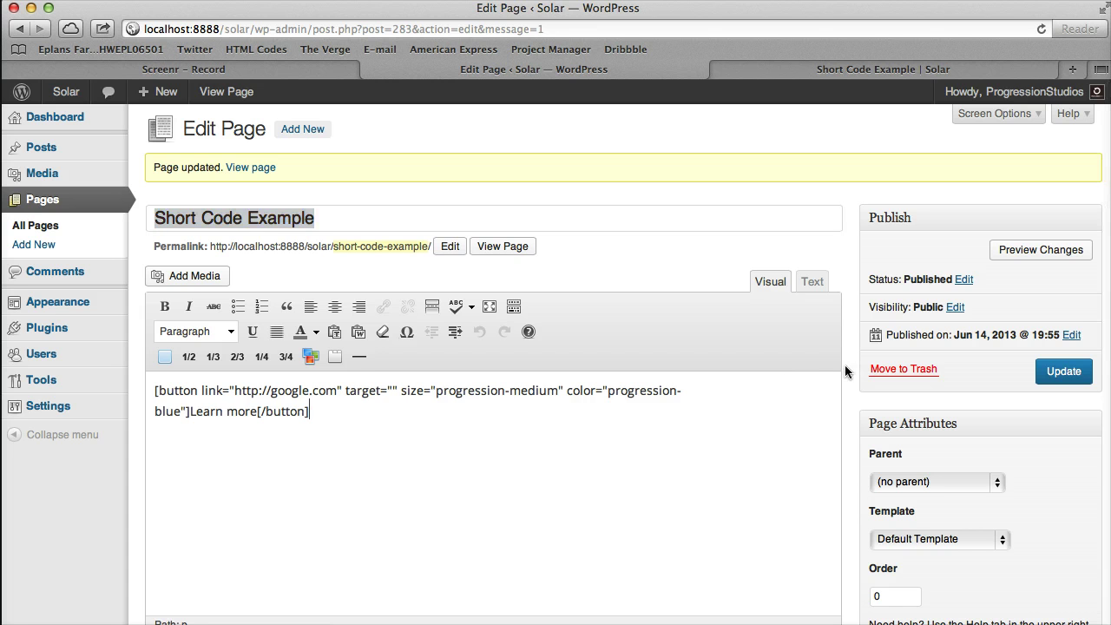
key("super+a")
key("BackSpace")
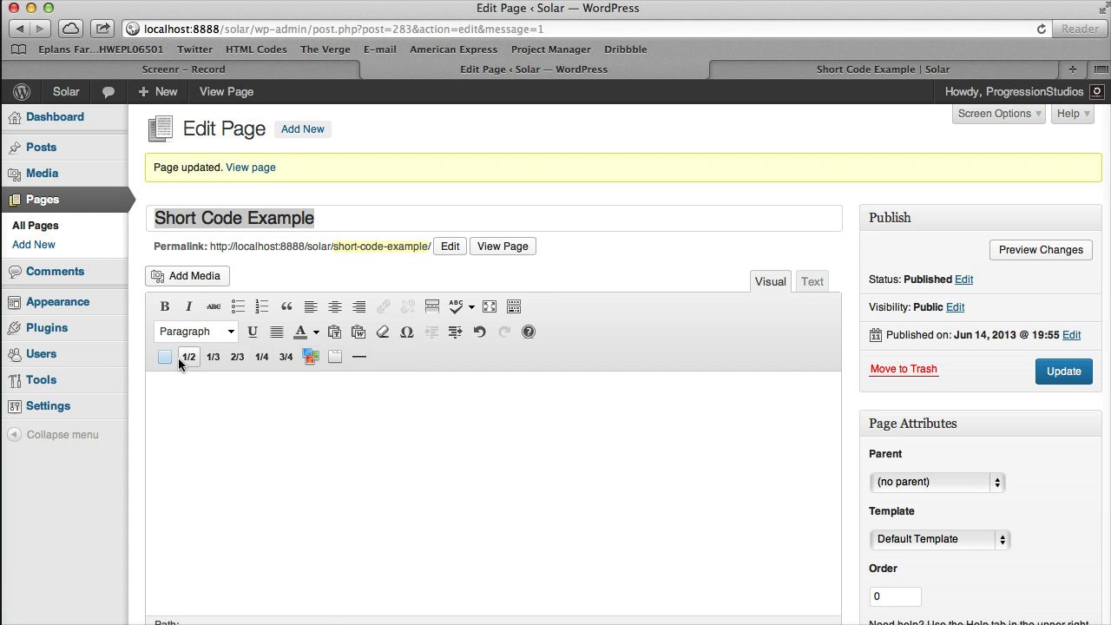
left_click(307, 359)
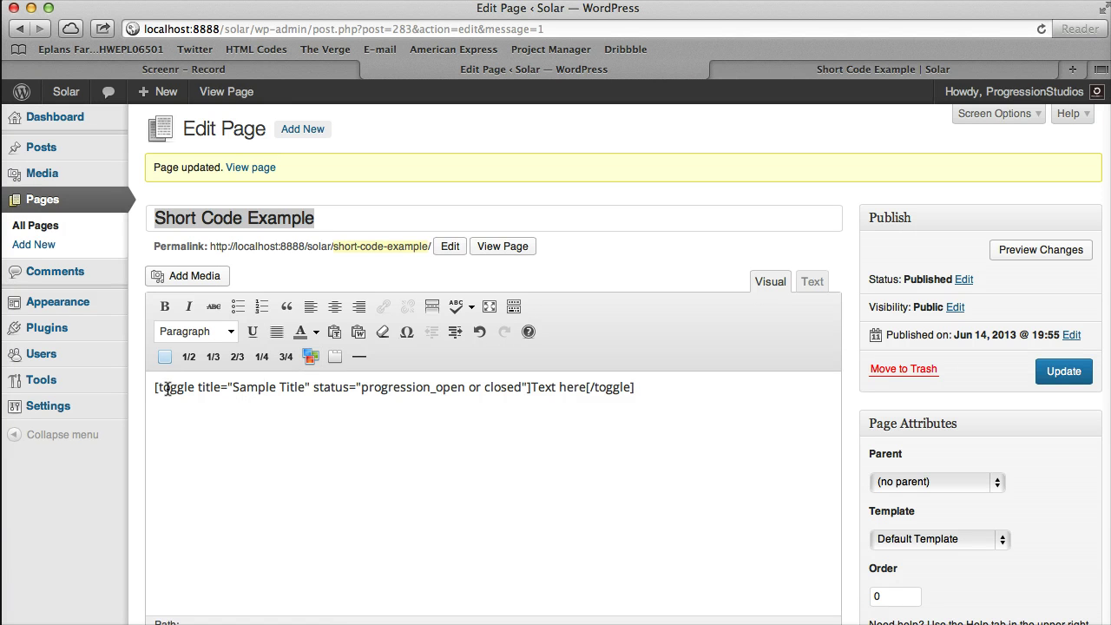
- Set the toggle shortcode's status attribute to "closed", removing the rest of the placeholder value
left_click_drag(232, 386, 306, 385)
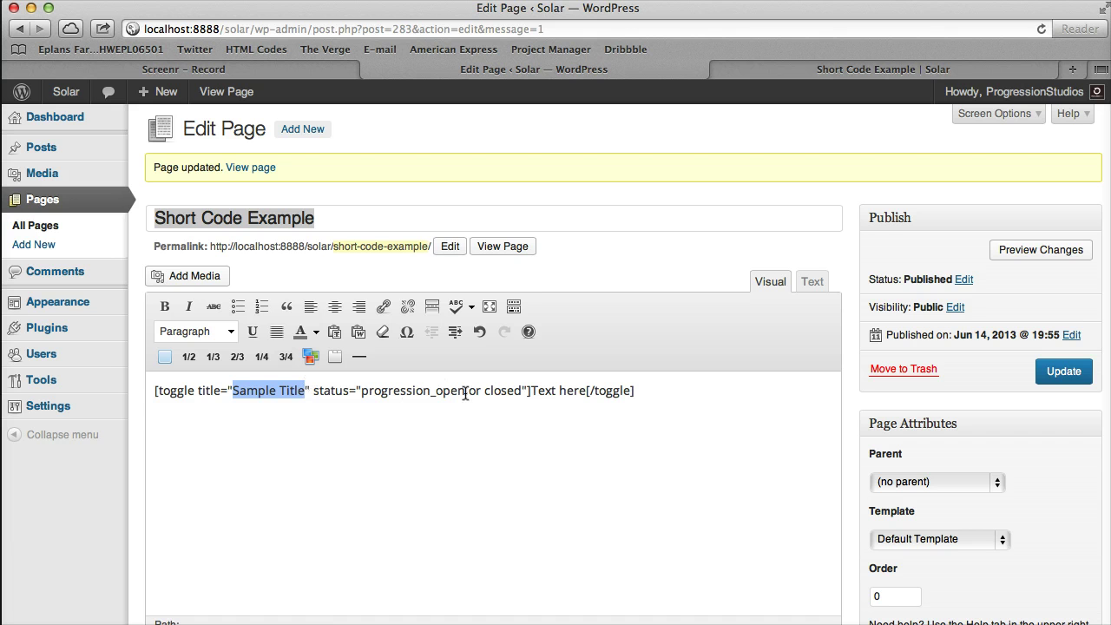
double_click(405, 392)
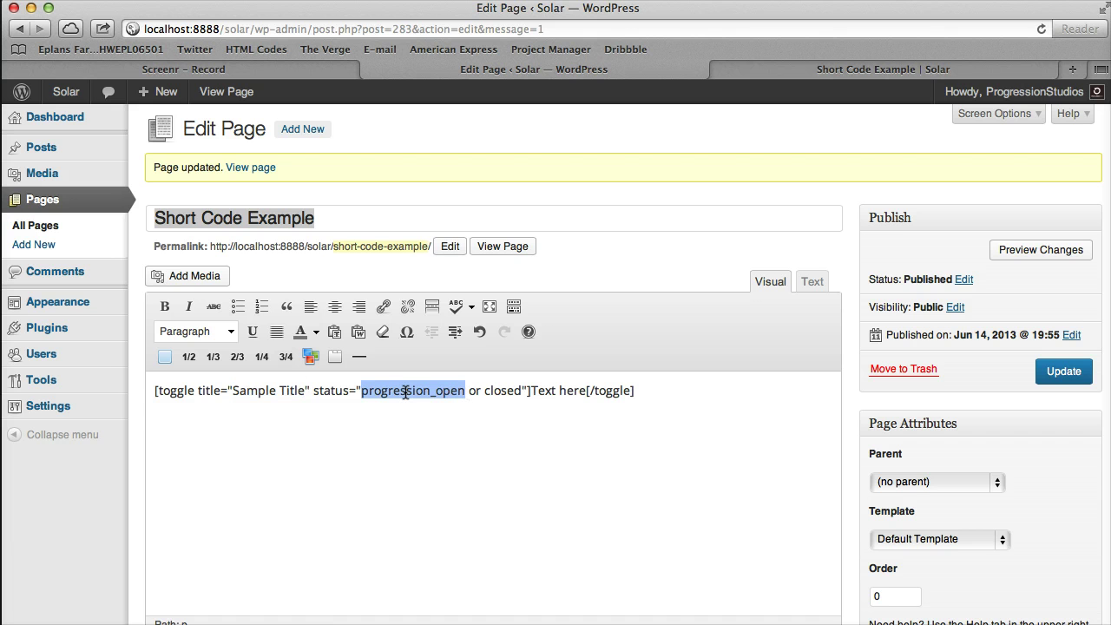
double_click(491, 392)
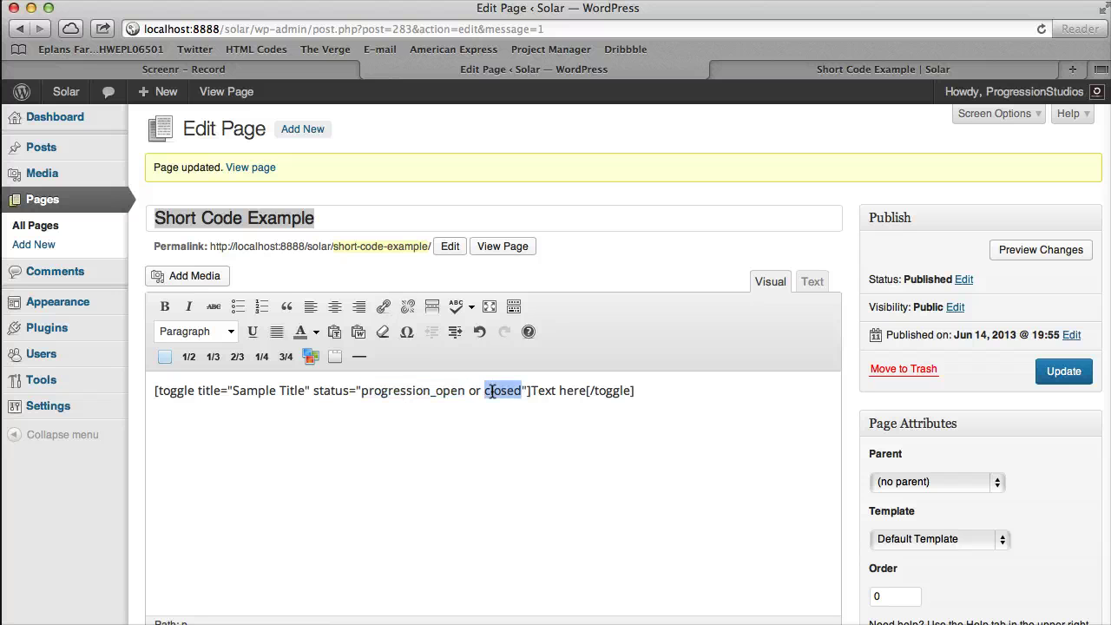
left_click(491, 392)
key("BackSpace")
key("BackSpace")
key("BackSpace")
key("BackSpace")
key("BackSpace")
key("BackSpace")
key("BackSpace")
key("BackSpace")
key("BackSpace")
key("BackSpace")
key("BackSpace")
key("BackSpace")
key("BackSpace")
key("BackSpace")
key("BackSpace")
key("BackSpace")
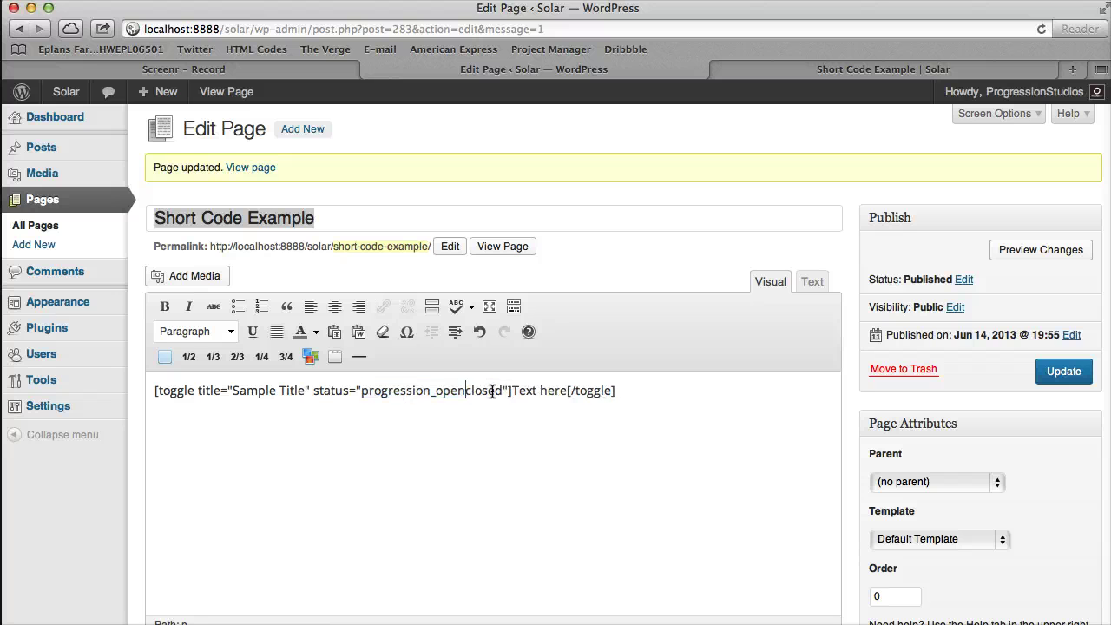
key("BackSpace")
key("BackSpace")
key("BackSpace")
key("BackSpace")
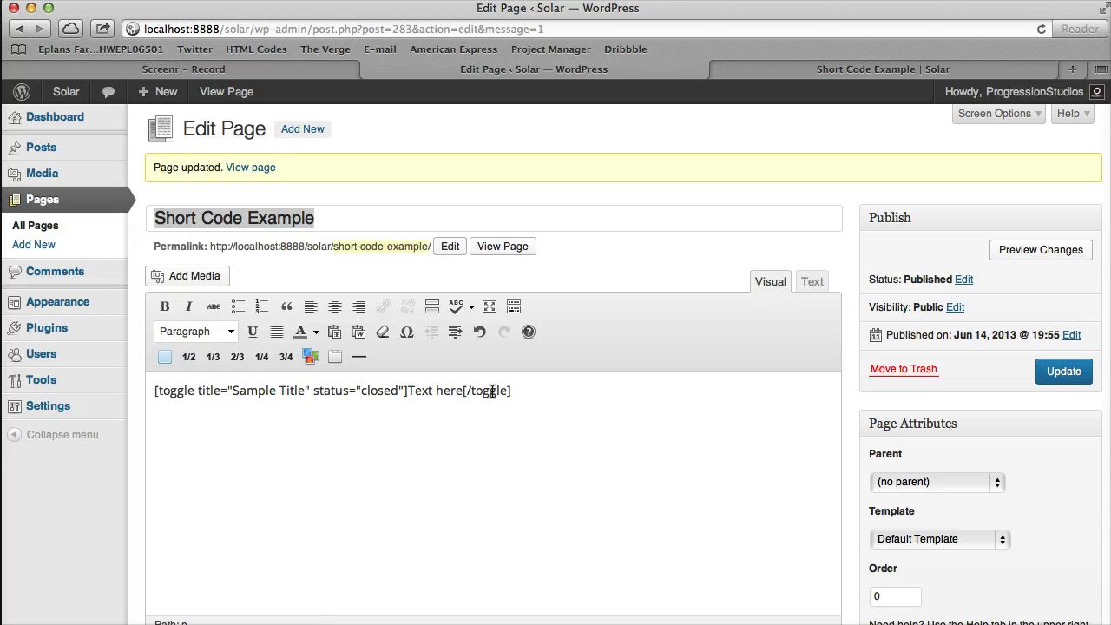
- Replace the toggle shortcode's placeholder text with "Content within the toggle"
left_click_drag(408, 390, 446, 390)
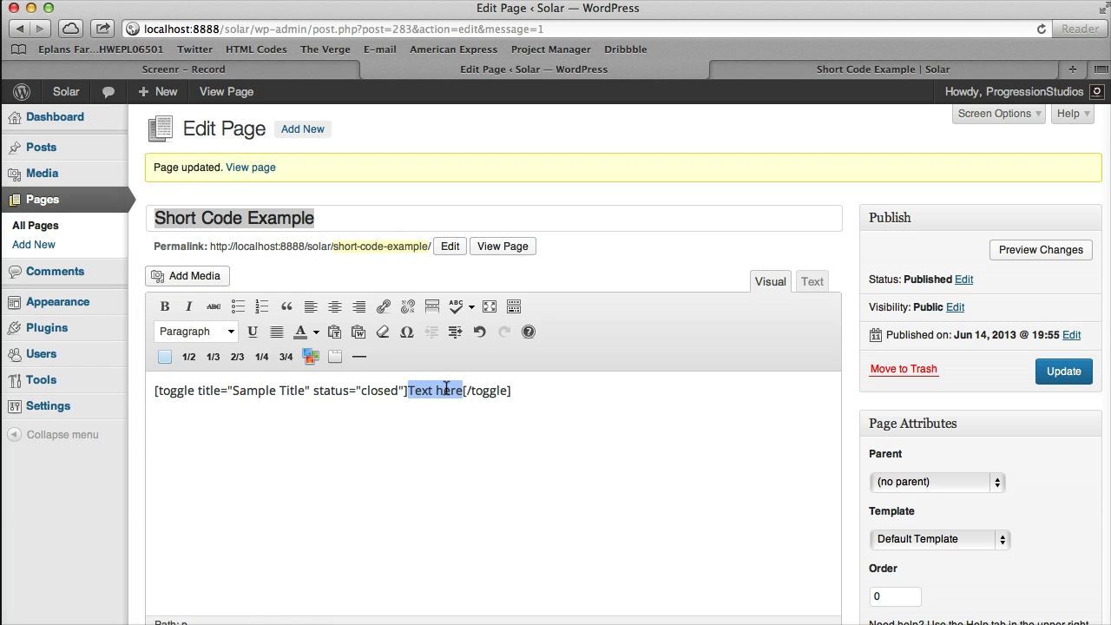
type("Content withi")
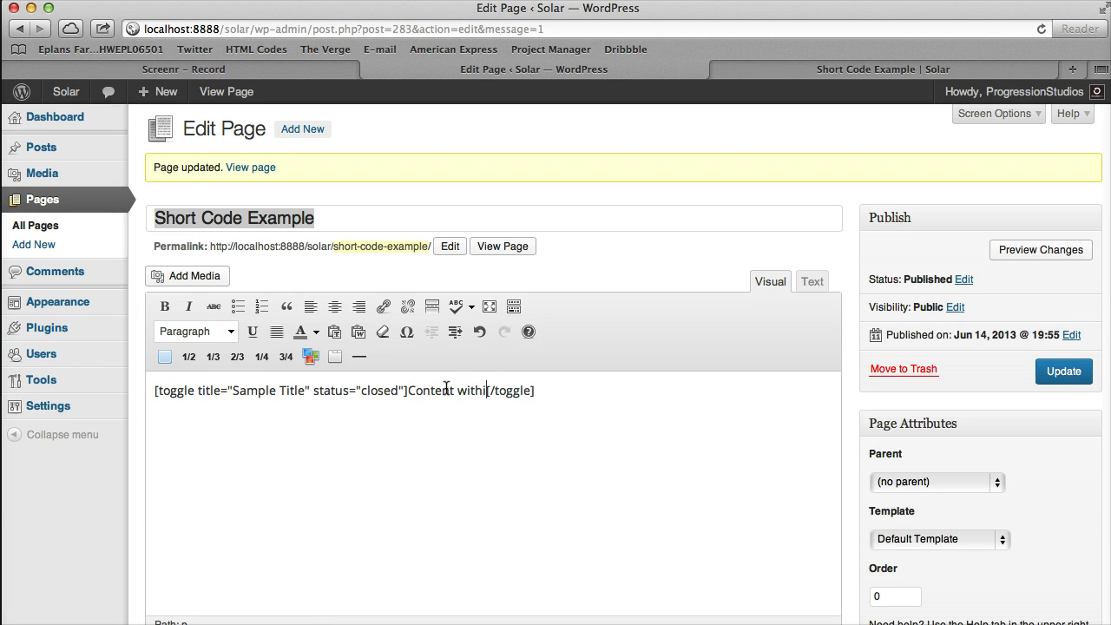
type("n the toggle")
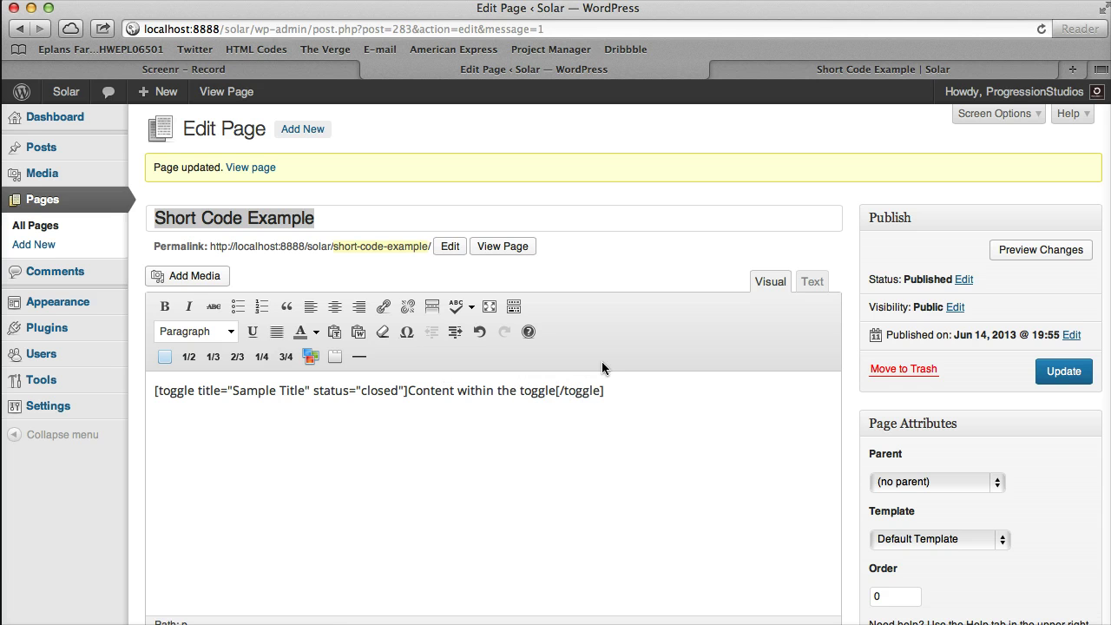
- Update the page, then reload the published version and test expanding and collapsing the Sample Title toggle
left_click(1067, 373)
left_click(972, 69)
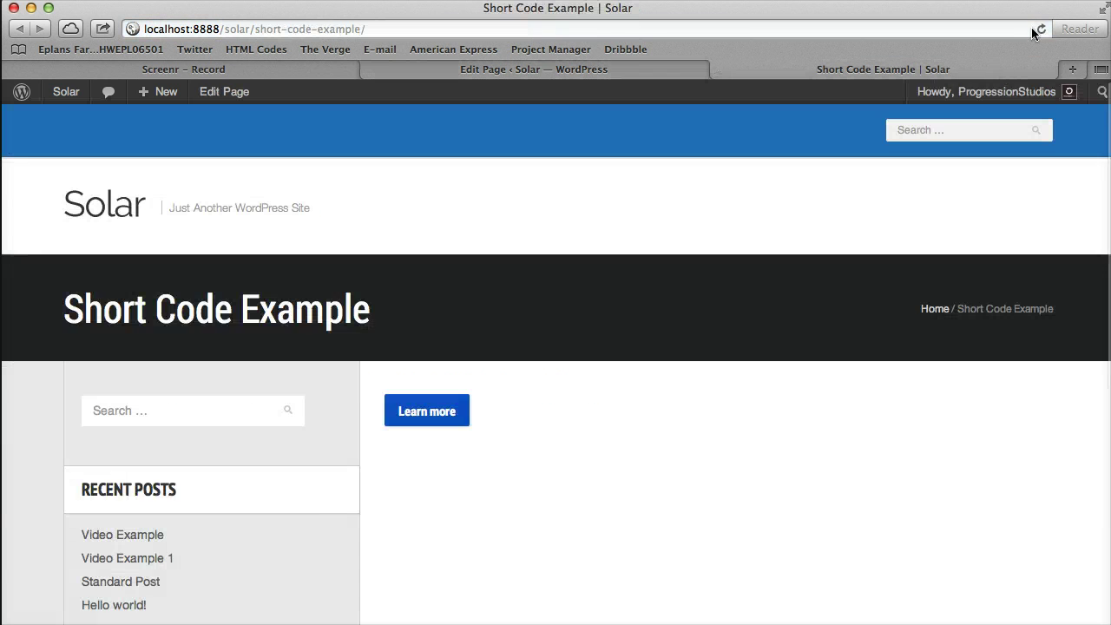
left_click(1034, 29)
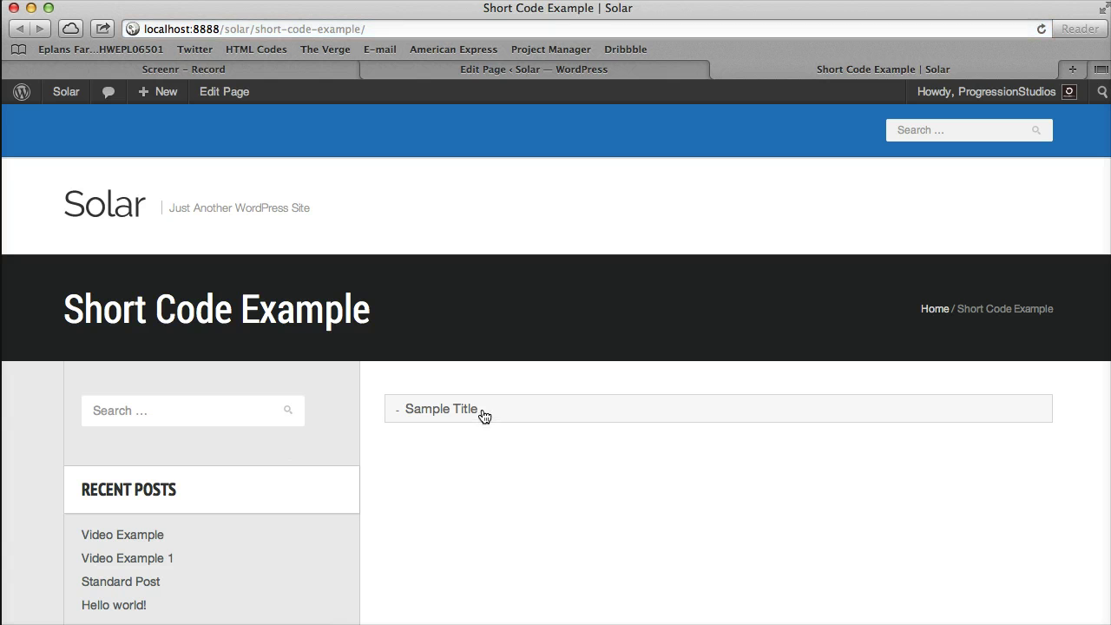
left_click(483, 415)
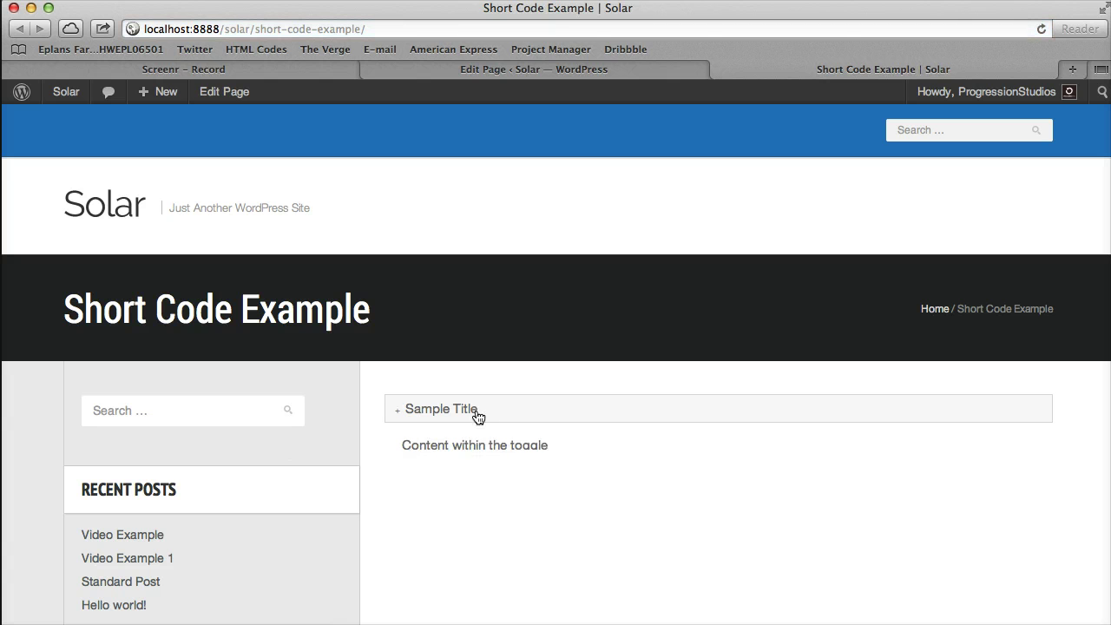
left_click(533, 413)
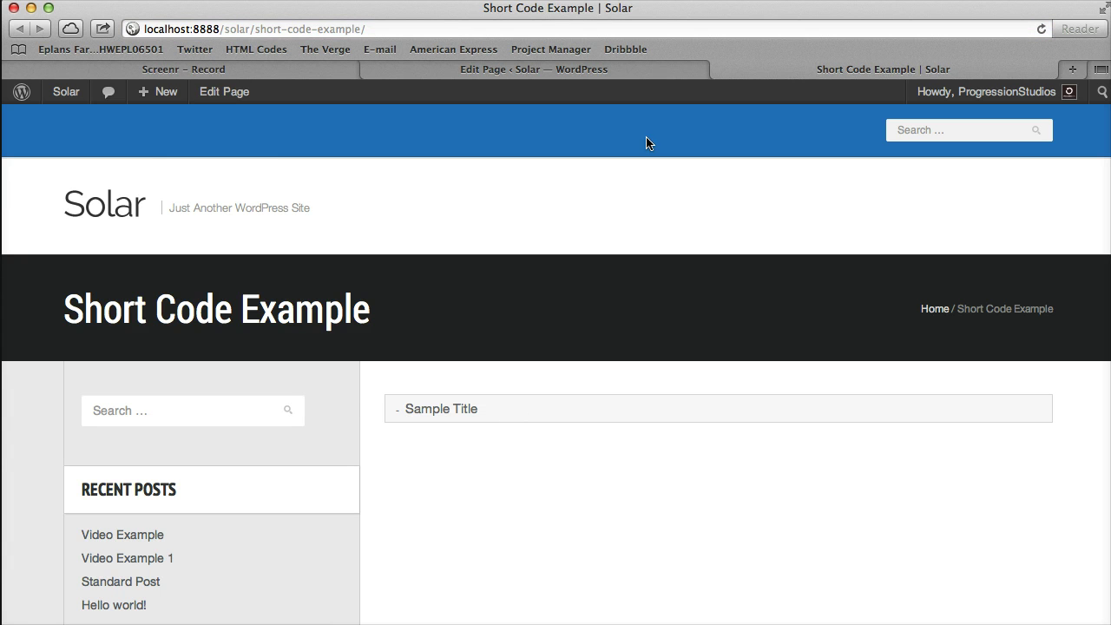
- Return to the page editor and start a new line below the toggle shortcode
left_click(619, 64)
double_click(371, 389)
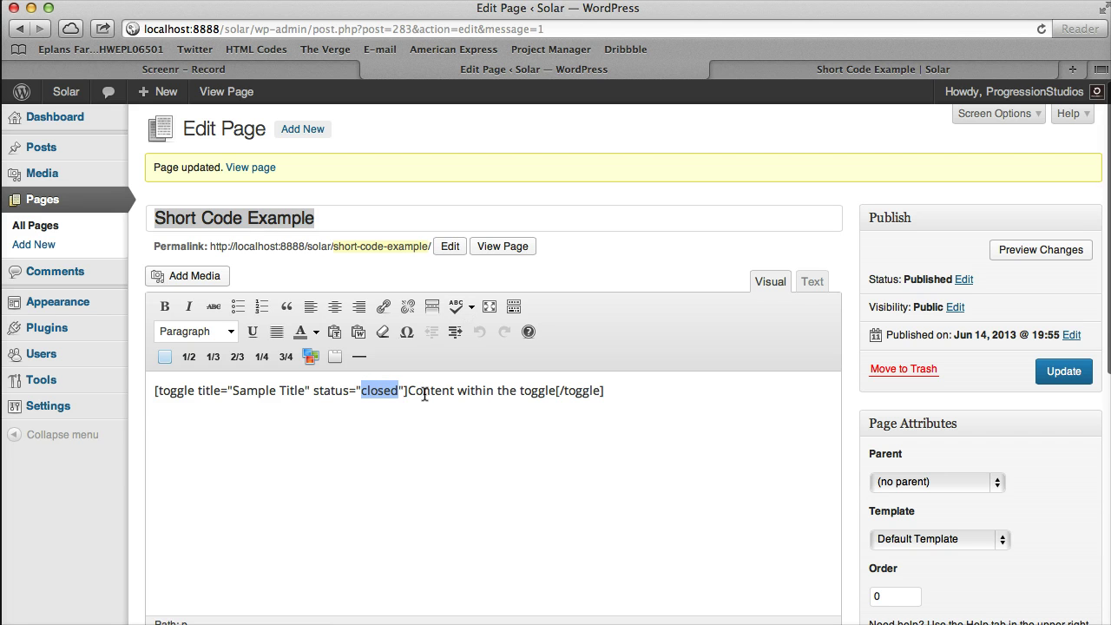
left_click(668, 389)
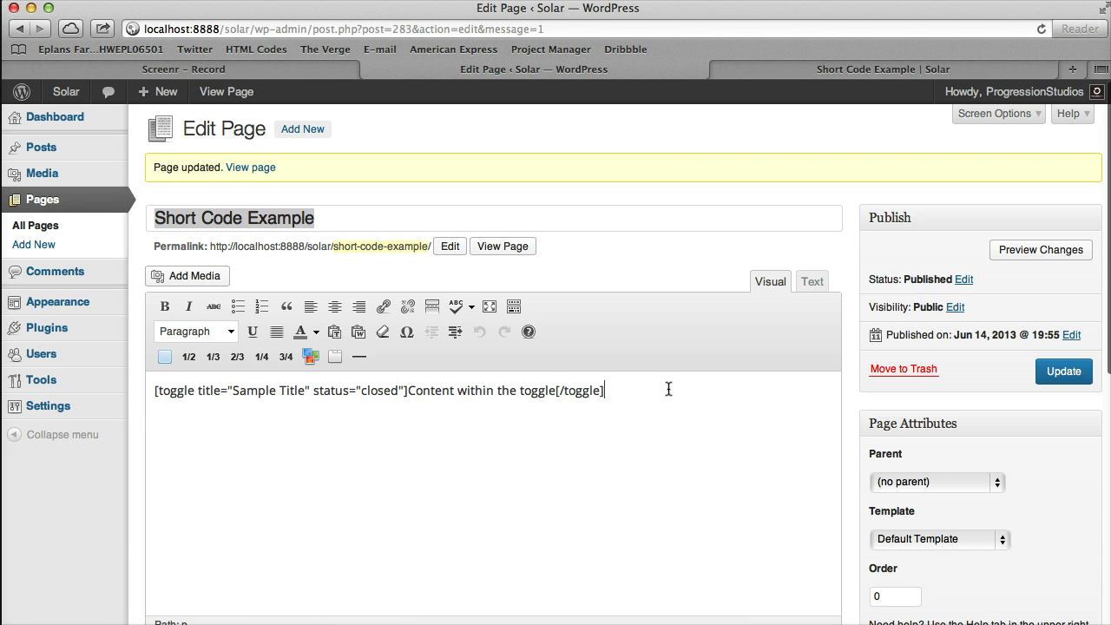
key("Return")
key("BackSpace")
left_click(335, 357)
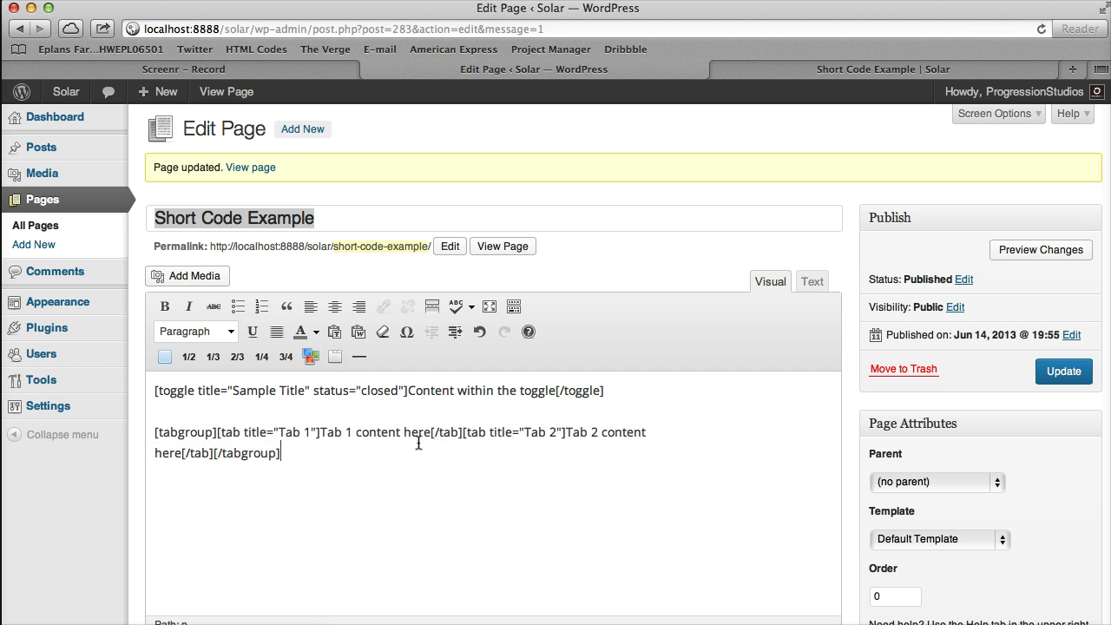
left_click_drag(338, 474, 149, 423)
key("BackSpace")
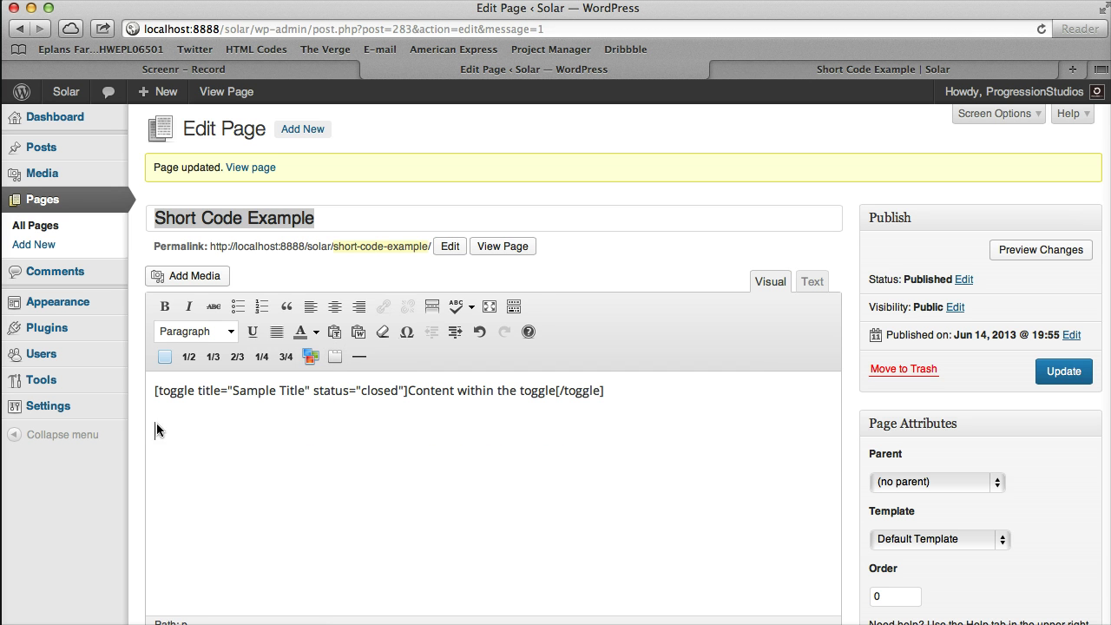
- Insert a second toggle shortcode below the first and reduce its status value to "progression_open"
left_click(309, 355)
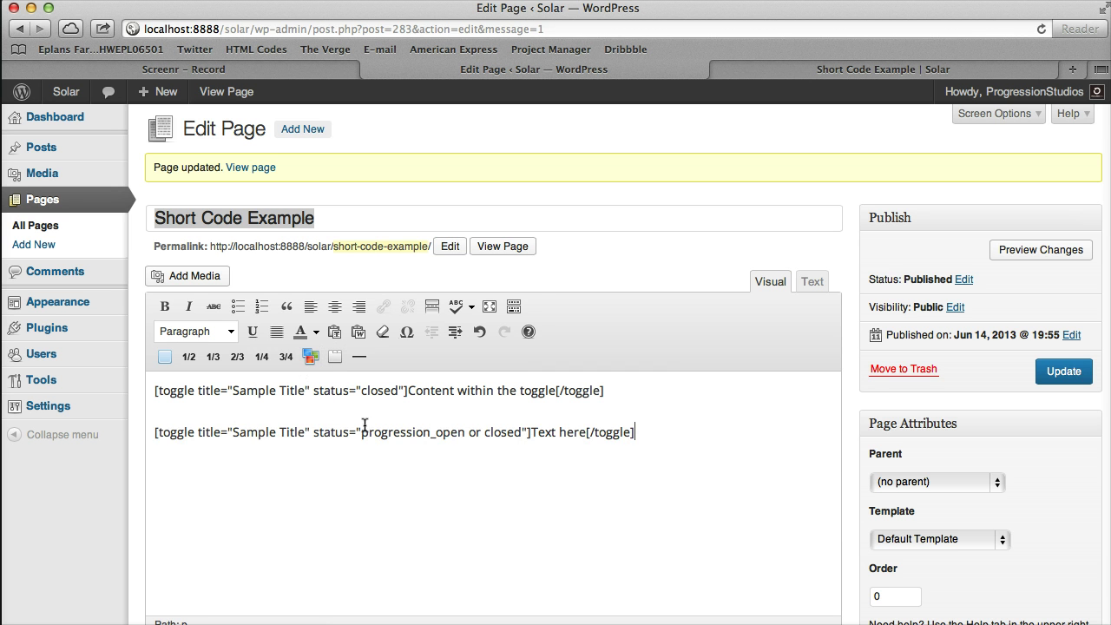
double_click(496, 431)
key("BackSpace")
key("BackSpace")
key("BackSpace")
key("BackSpace")
key("BackSpace")
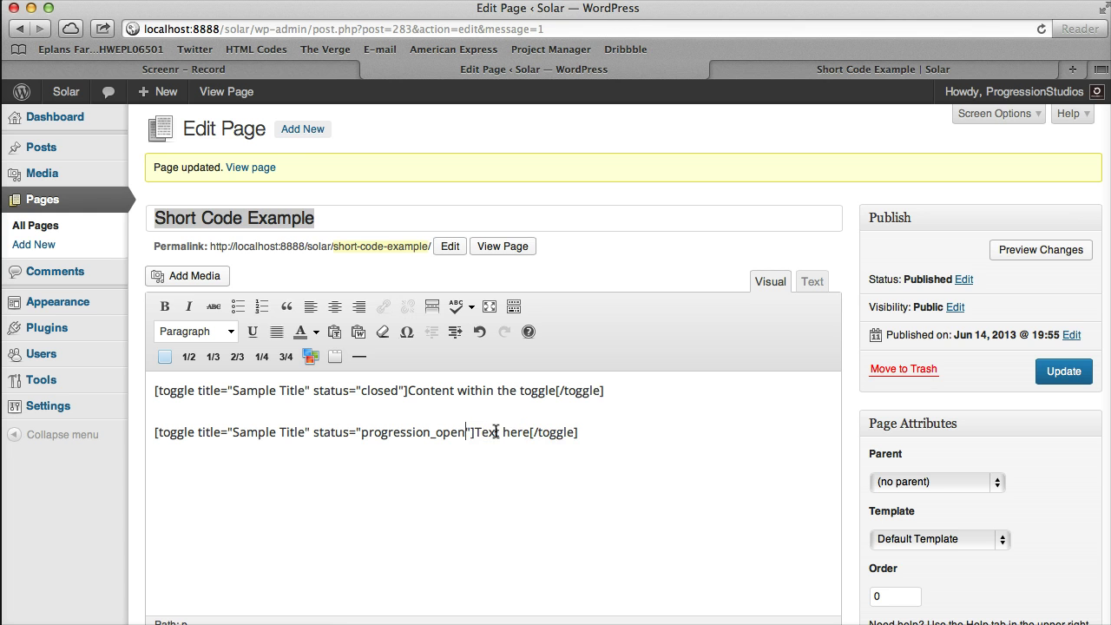
- Update the page, then reload the published version and test expanding and collapsing both Sample Title toggles
left_click(1062, 372)
left_click(882, 69)
key("super+r")
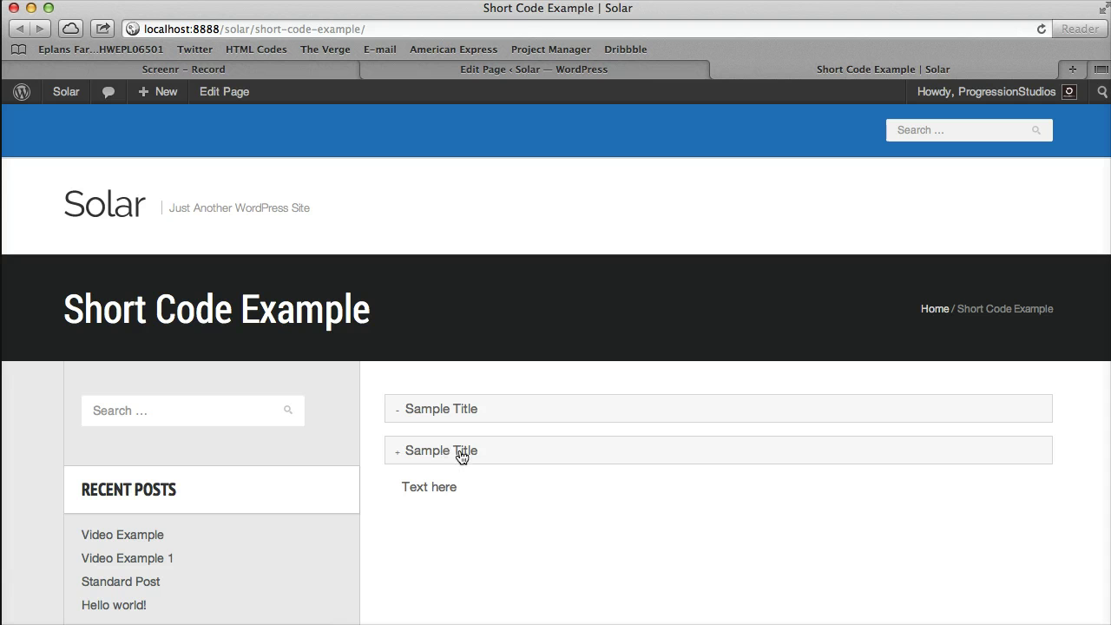
double_click(459, 452)
double_click(517, 409)
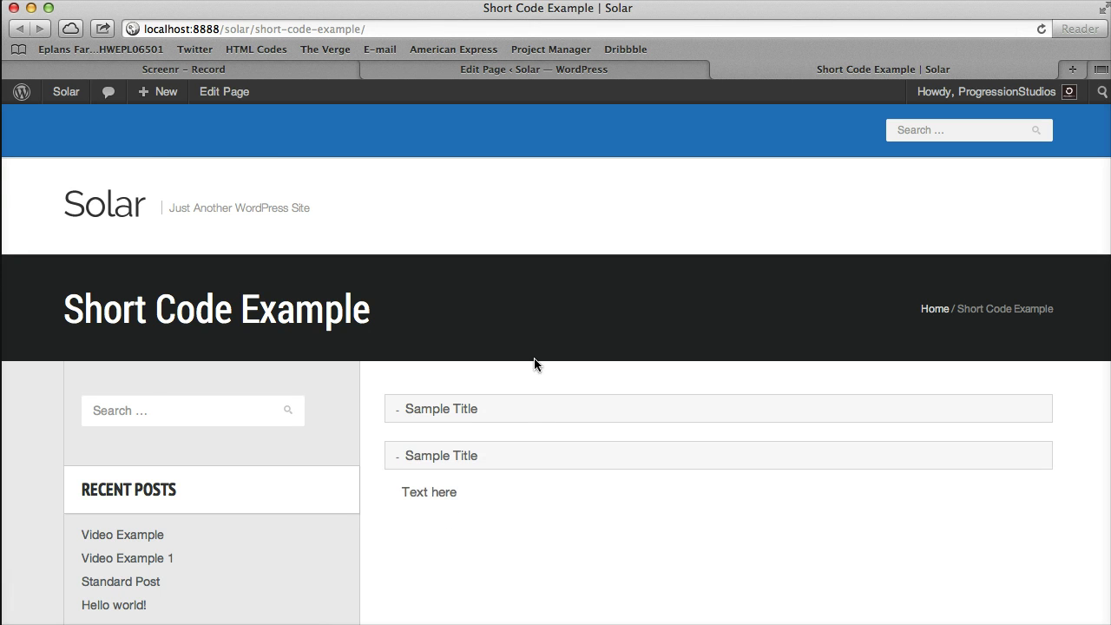
- Replace all toggle shortcodes in the page content with a tab group shortcode
left_click(607, 71)
left_click(589, 498)
key("ctrl+a")
key("Delete")
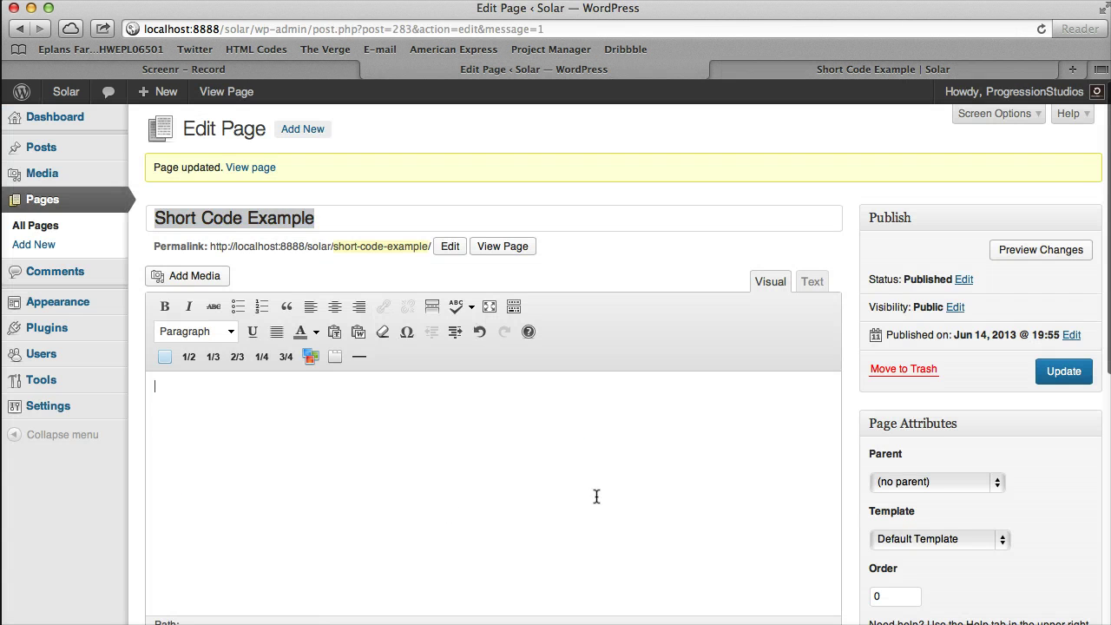
left_click(340, 356)
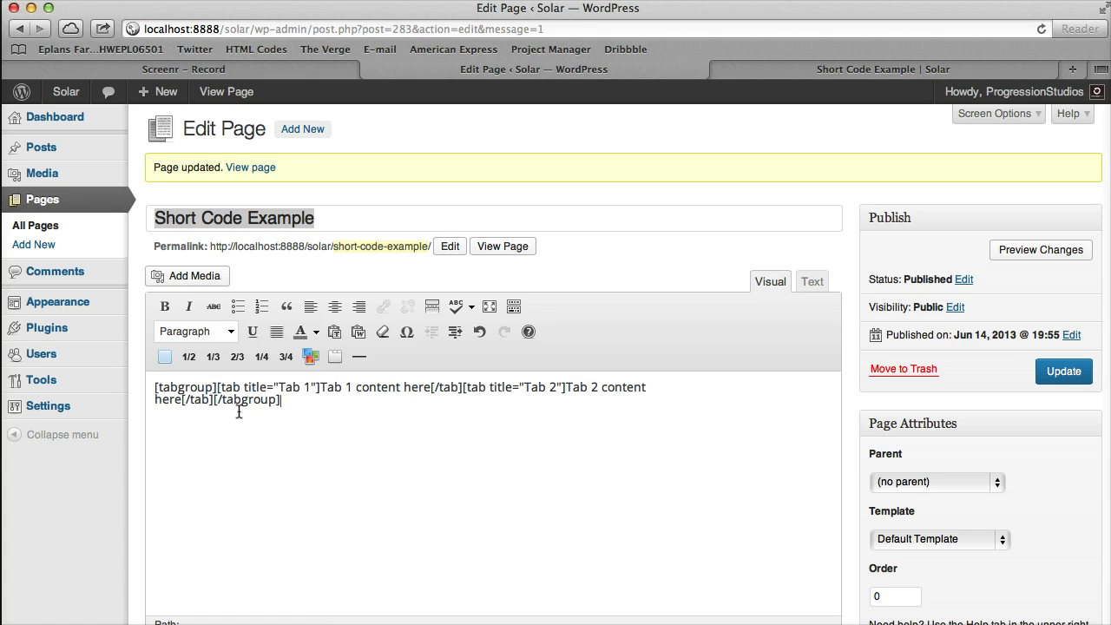
- Update the page, then reload the published version and test switching between Tab 1 and Tab 2
left_click(1082, 371)
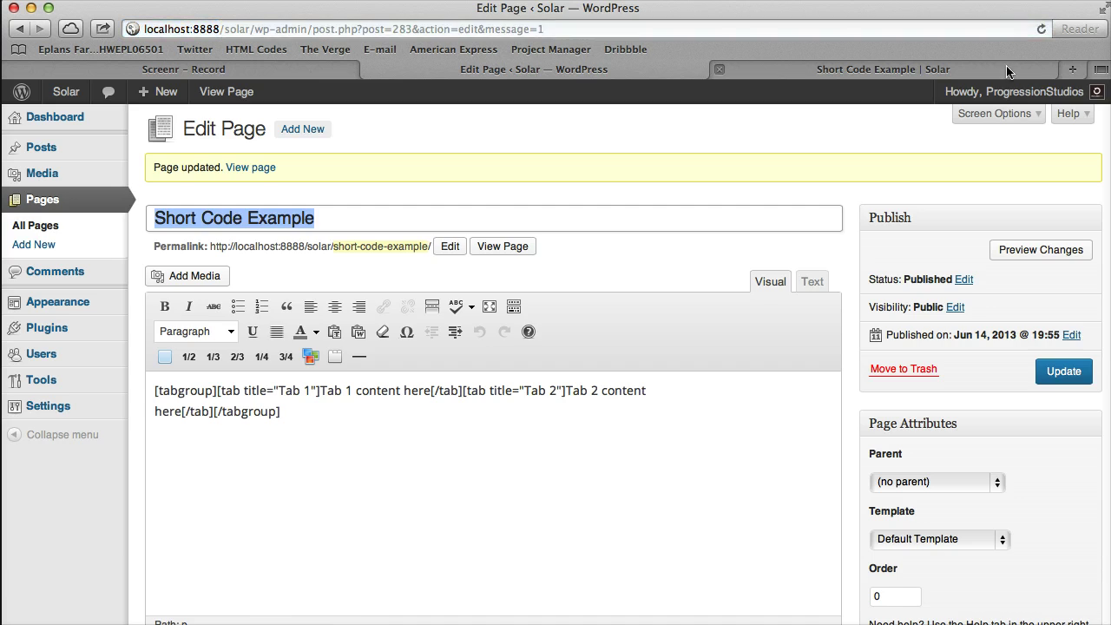
left_click(1008, 66)
left_click(1041, 29)
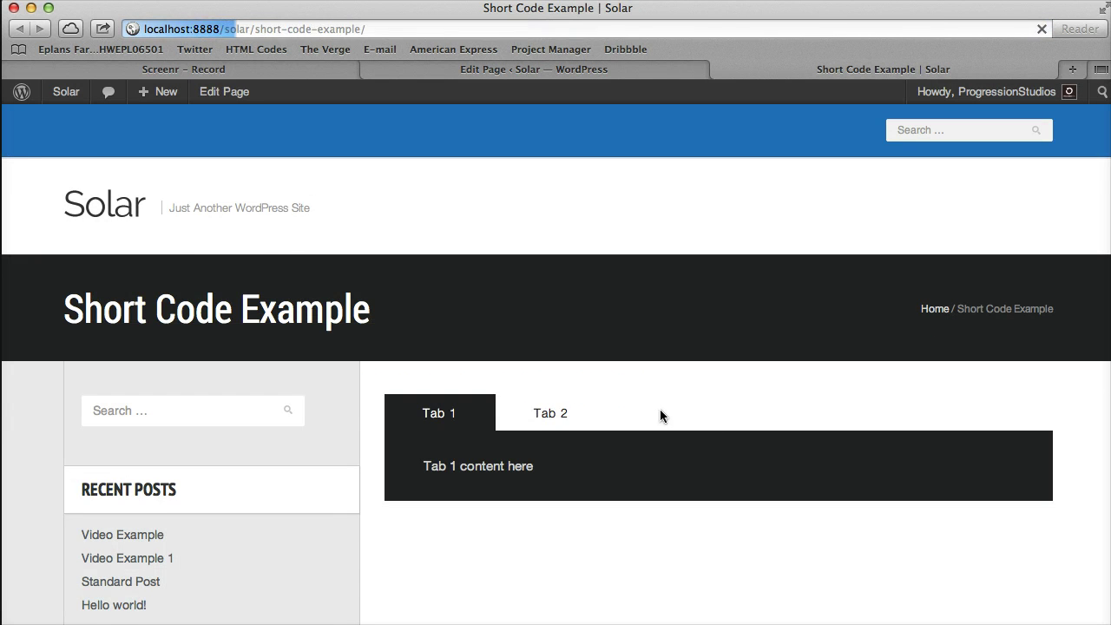
left_click(571, 413)
left_click(442, 424)
left_click(551, 413)
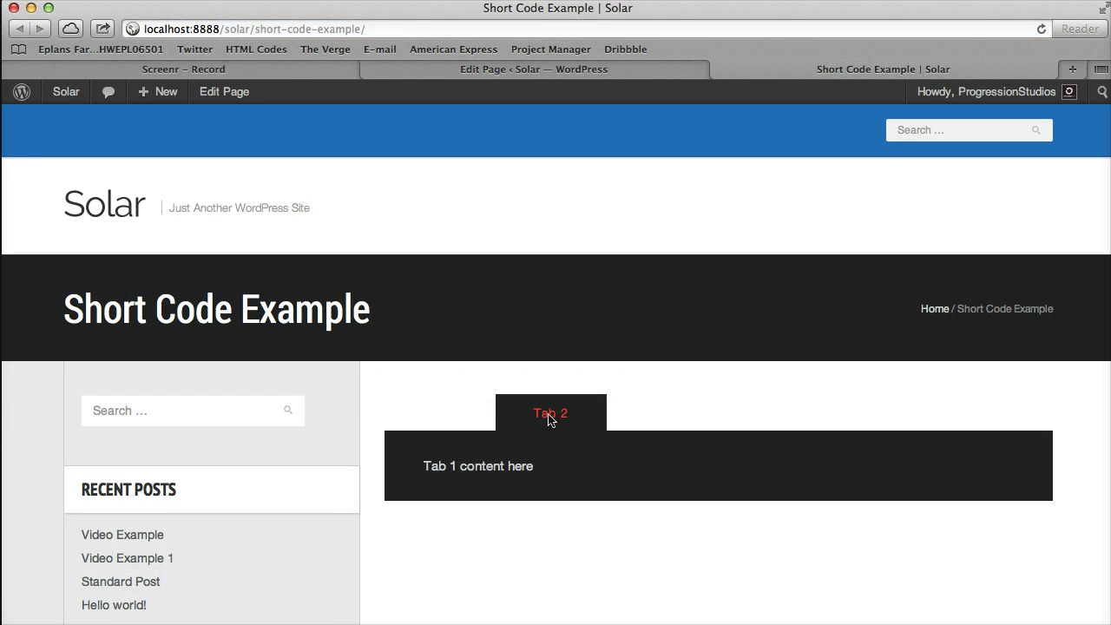
- Duplicate the Tab 2 shortcode in the page editor, placing the copy just before the closing tabgroup tag
left_click(621, 71)
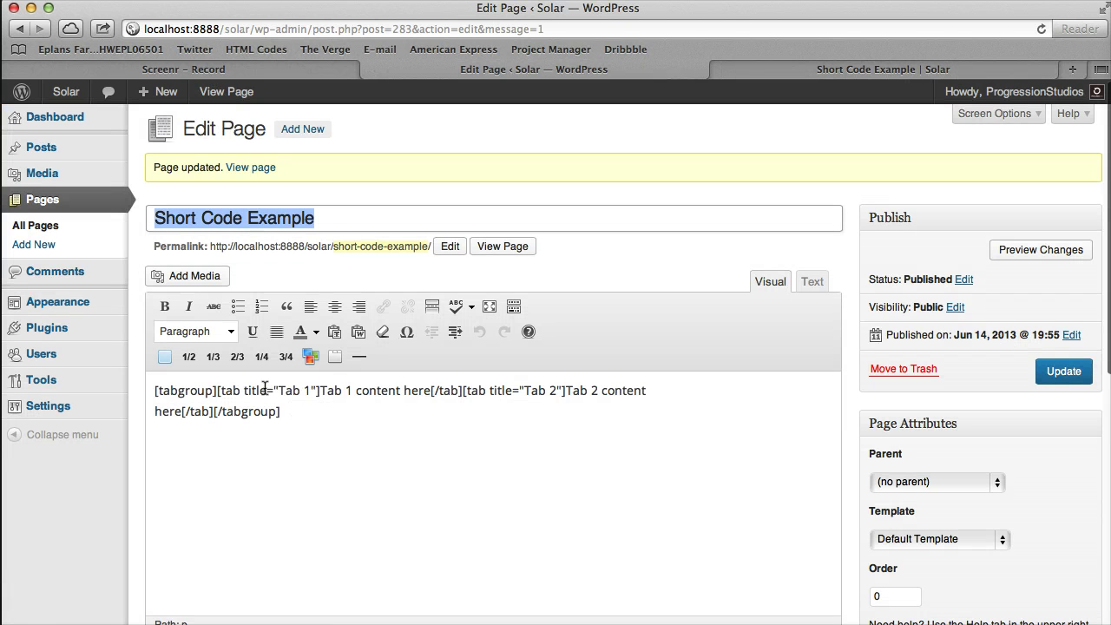
left_click_drag(218, 390, 458, 390)
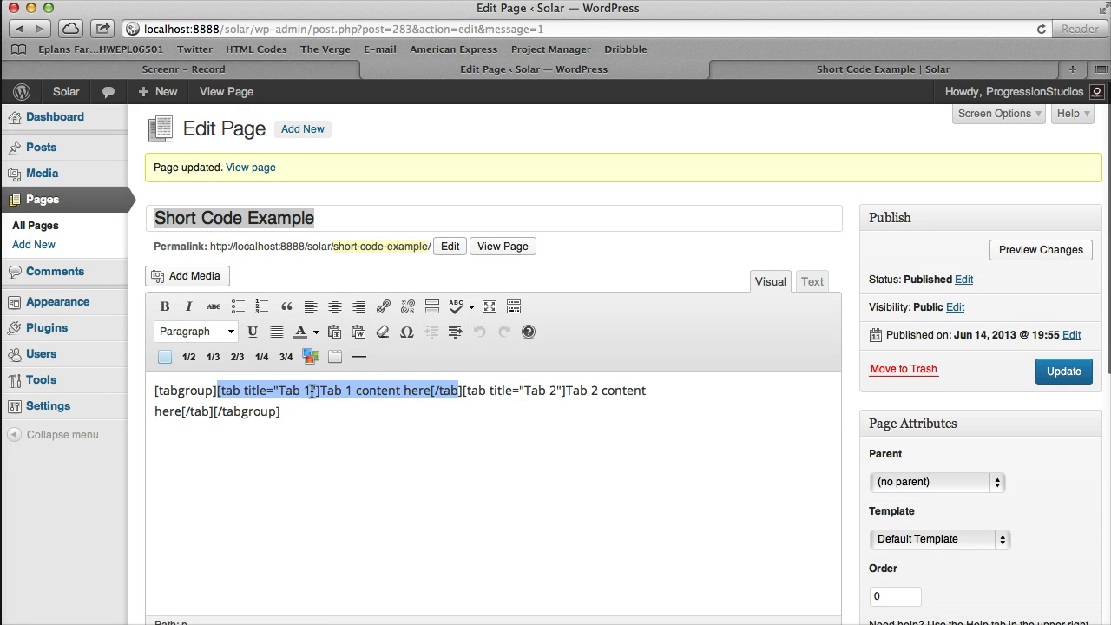
left_click_drag(465, 390, 215, 406)
key("ctrl+c")
left_click(464, 391)
left_click(215, 410)
key("ctrl+v")
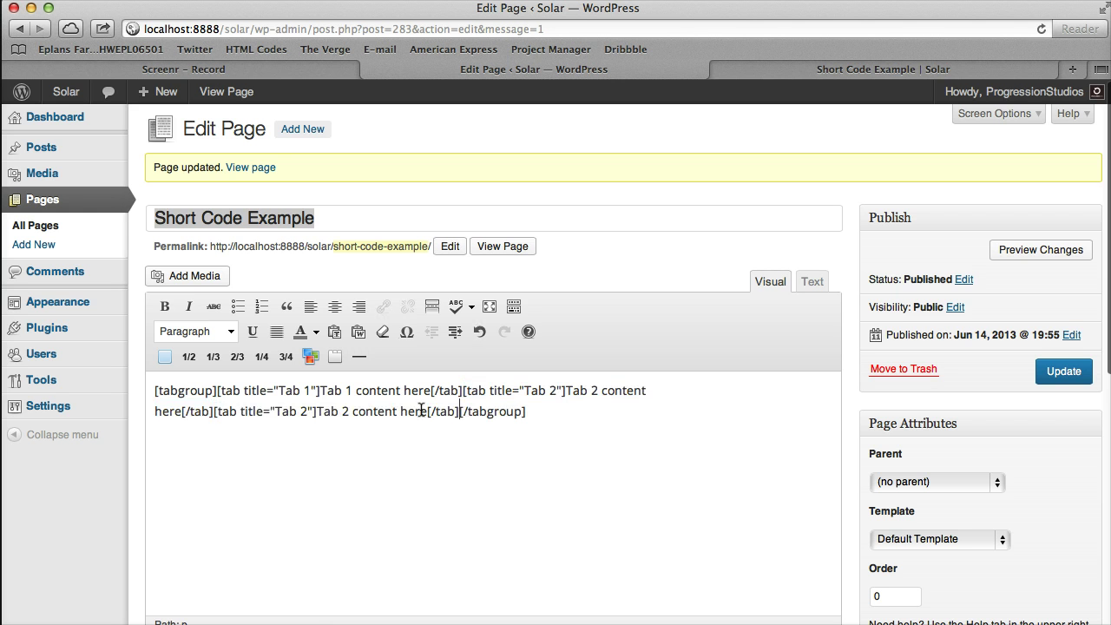
- Change the duplicated tab's title to "Tab 3" and its text to "Tab3 content here"
double_click(303, 412)
type("3")
left_click_drag(336, 413, 350, 412)
type("3")
- Update the page, then reload the published version and test switching among all three tabs
left_click(1062, 371)
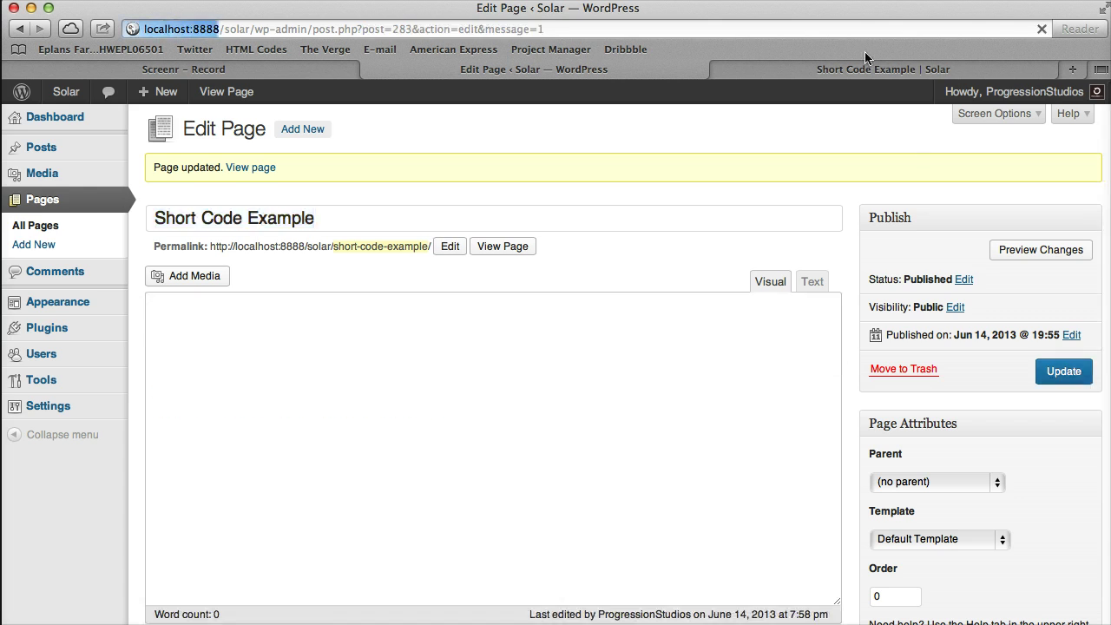
left_click(870, 70)
key("super+r")
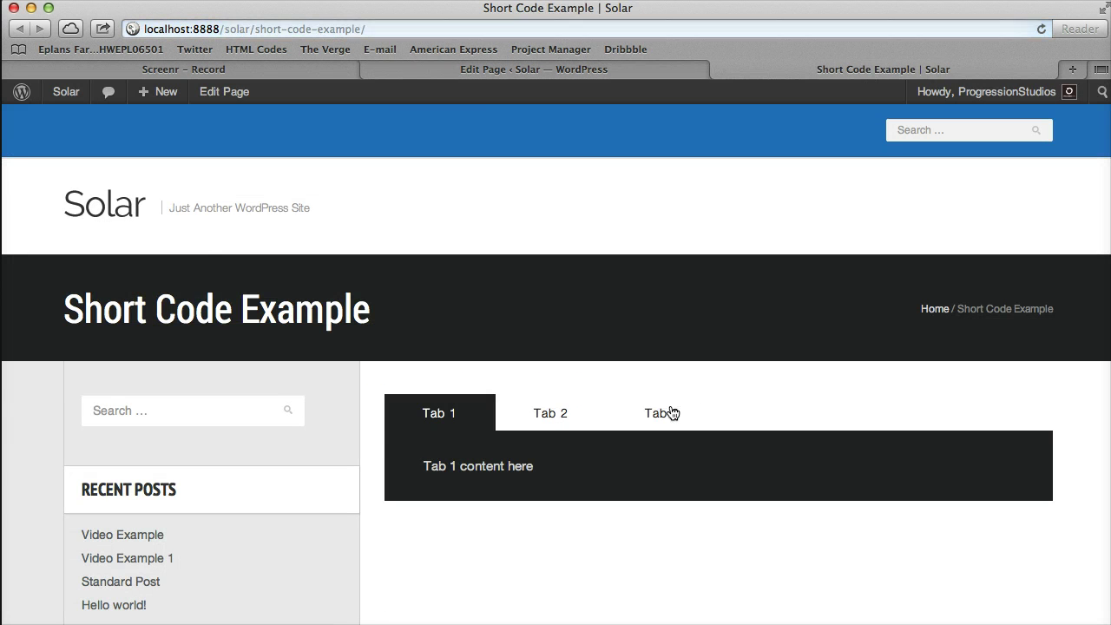
left_click(651, 413)
left_click(534, 415)
left_click(436, 415)
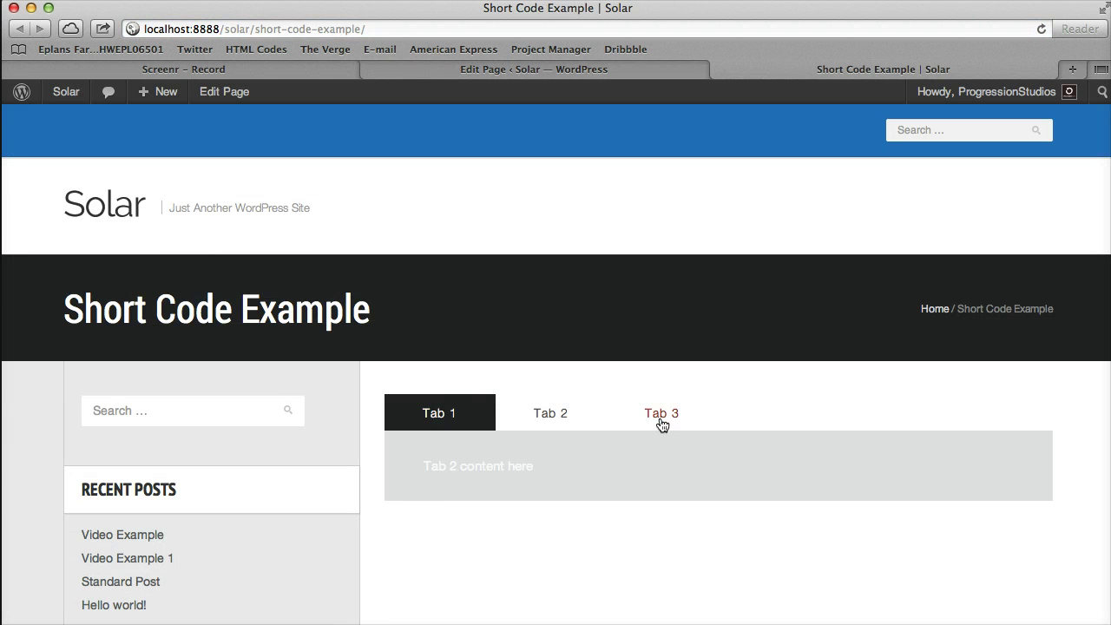
left_click(563, 416)
left_click(439, 413)
- Replace the tab group in the page content with a divider shortcode
left_click(651, 72)
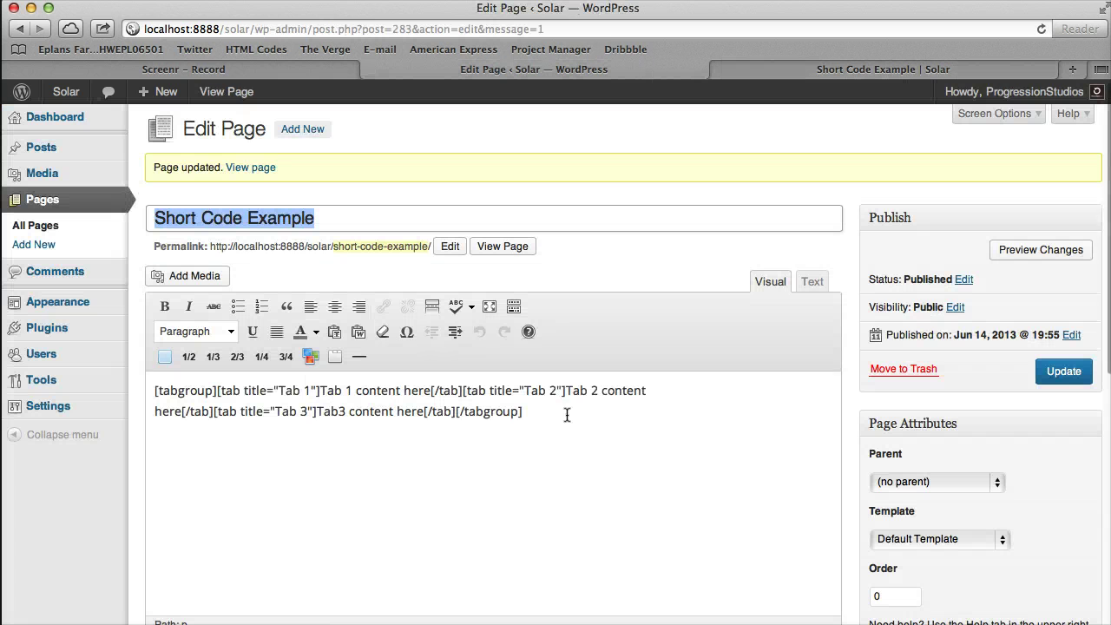
left_click(705, 470)
key("super+a")
key("BackSpace")
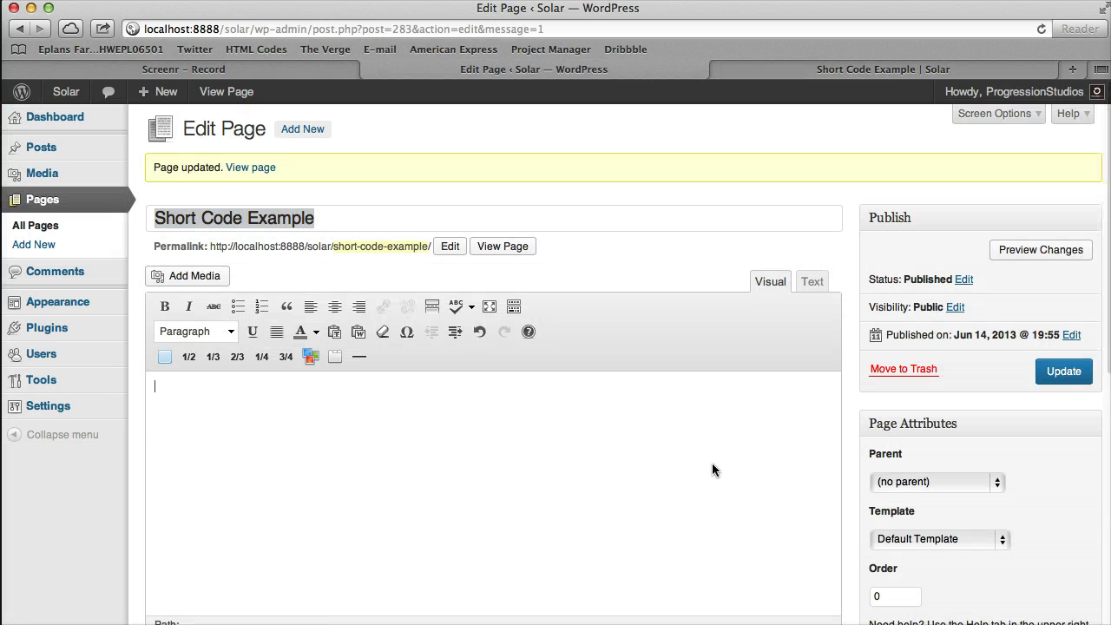
left_click(366, 353)
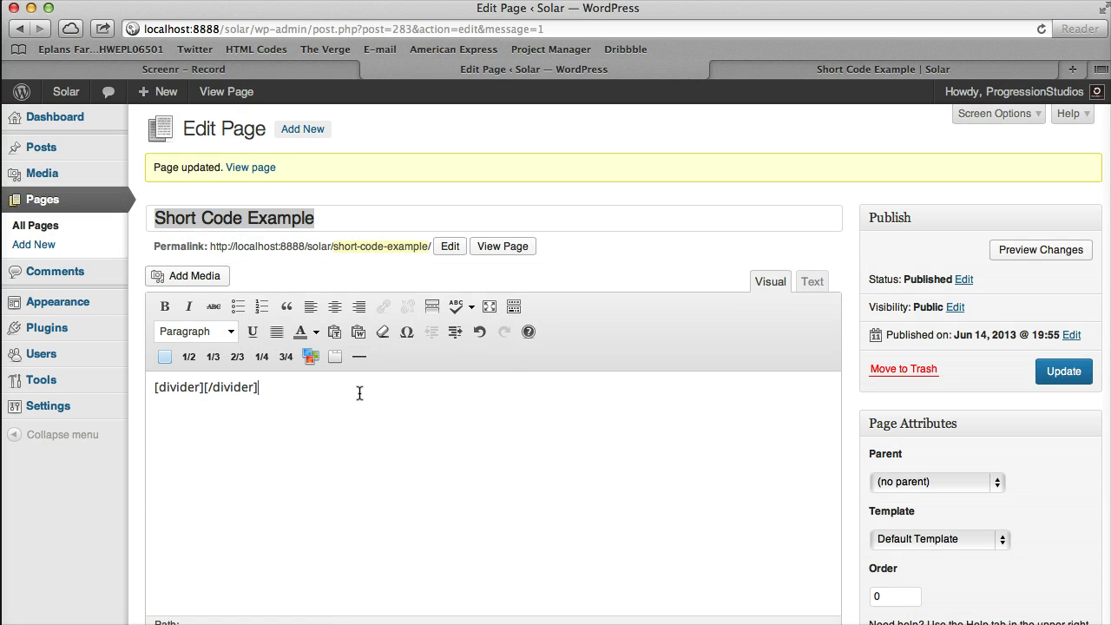
- Update the page and reload the published version to preview the divider
left_click(1074, 373)
left_click(979, 67)
left_click(1041, 29)
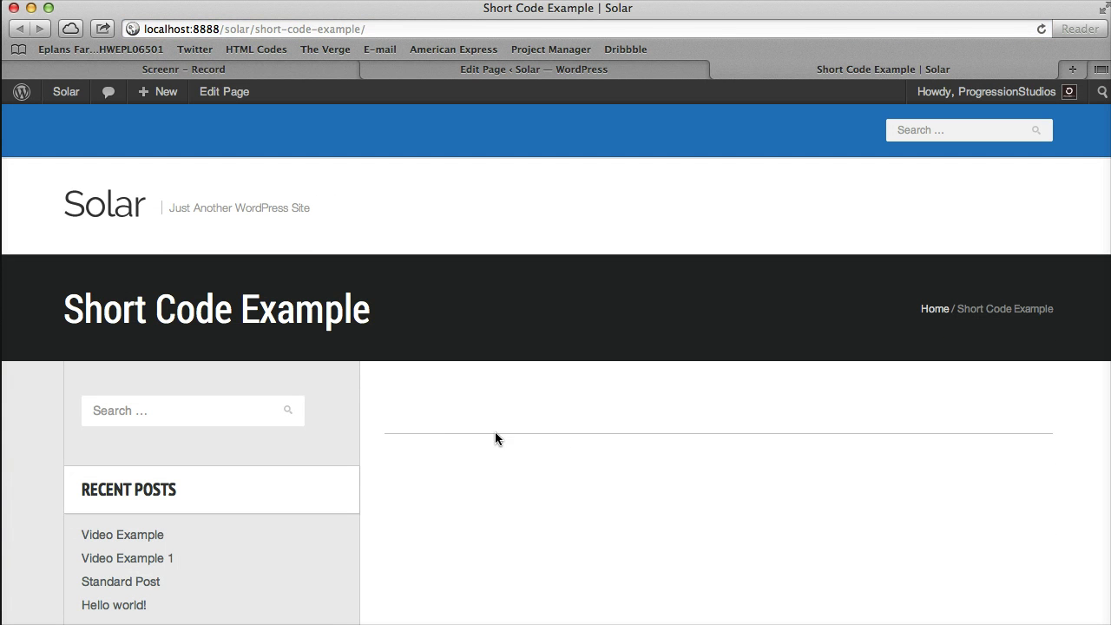
- Replace the divider in the page content with two consecutive one_half column shortcodes
left_click(636, 70)
key("super+a")
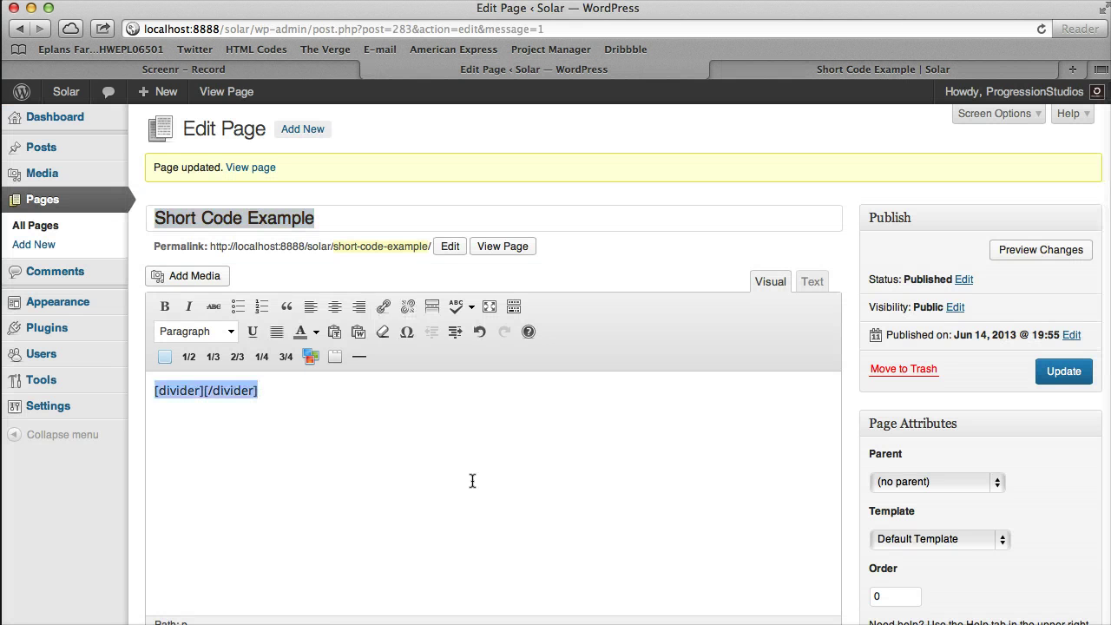
key("BackSpace")
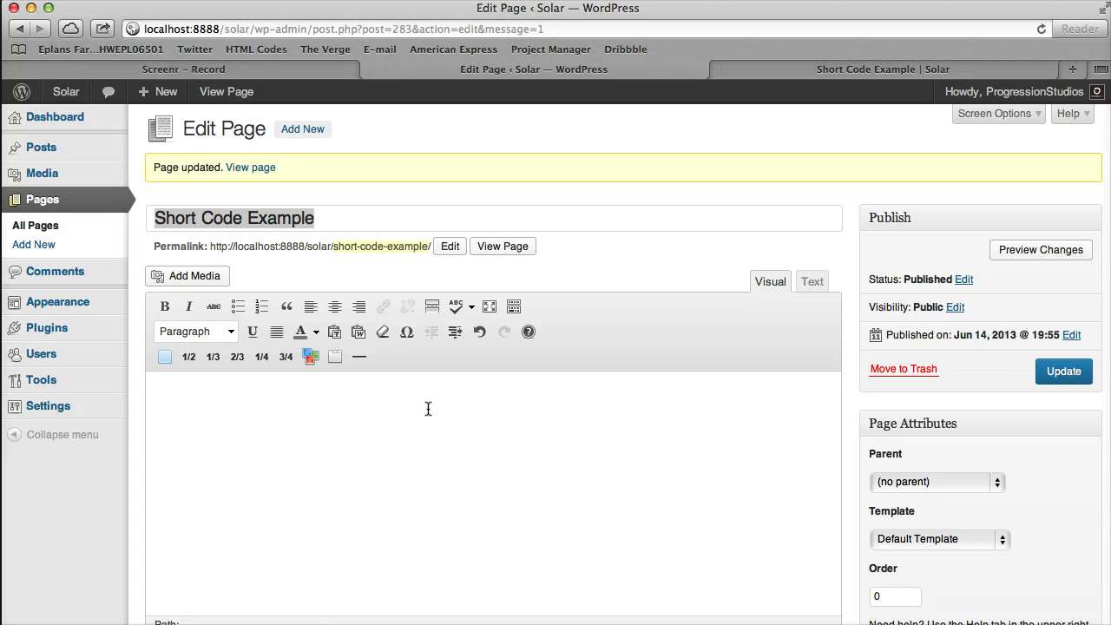
left_click(188, 356)
left_click(189, 357)
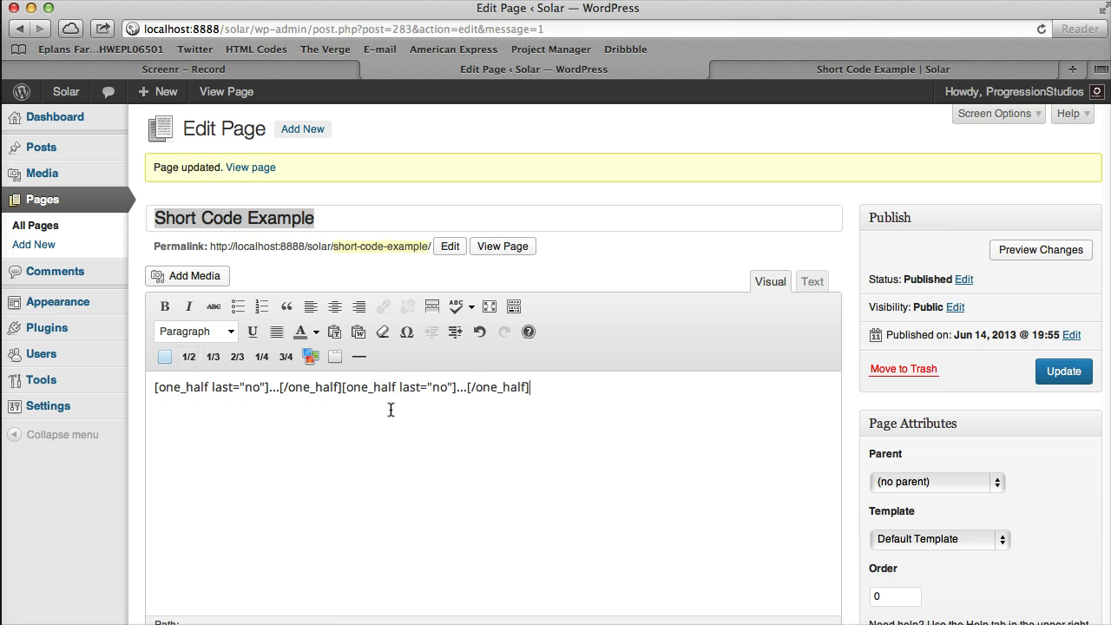
- Replace the placeholder dots in both one_half shortcodes with "1/2"
left_click(277, 386)
key("BackSpace")
key("BackSpace")
key("BackSpace")
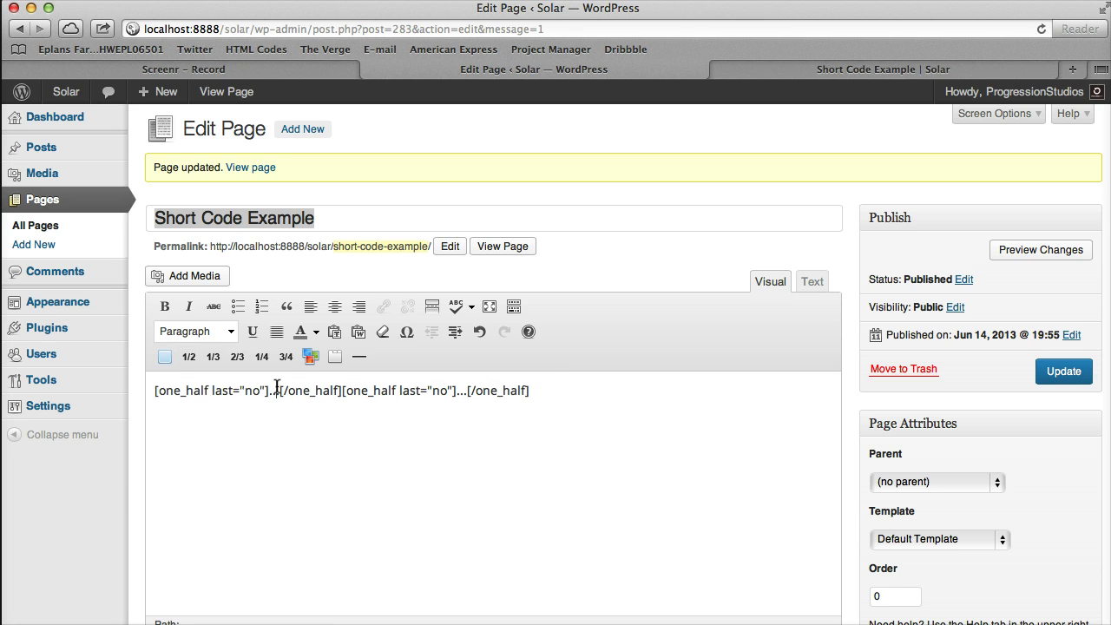
type("1/2")
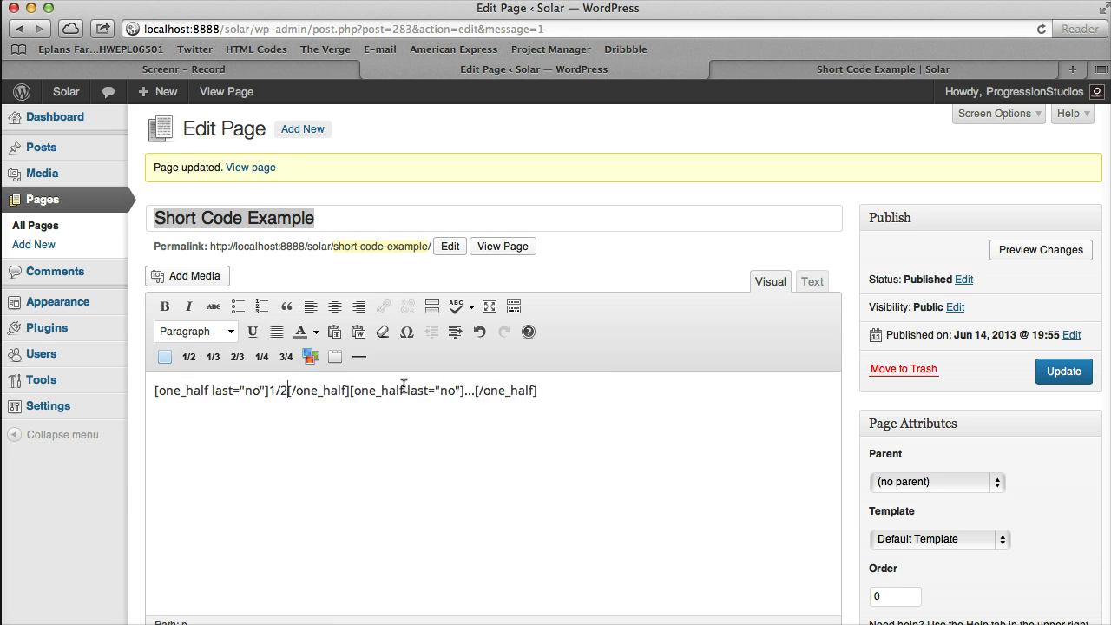
left_click(475, 389)
key("BackSpace")
key("BackSpace")
key("BackSpace")
type("1/2")
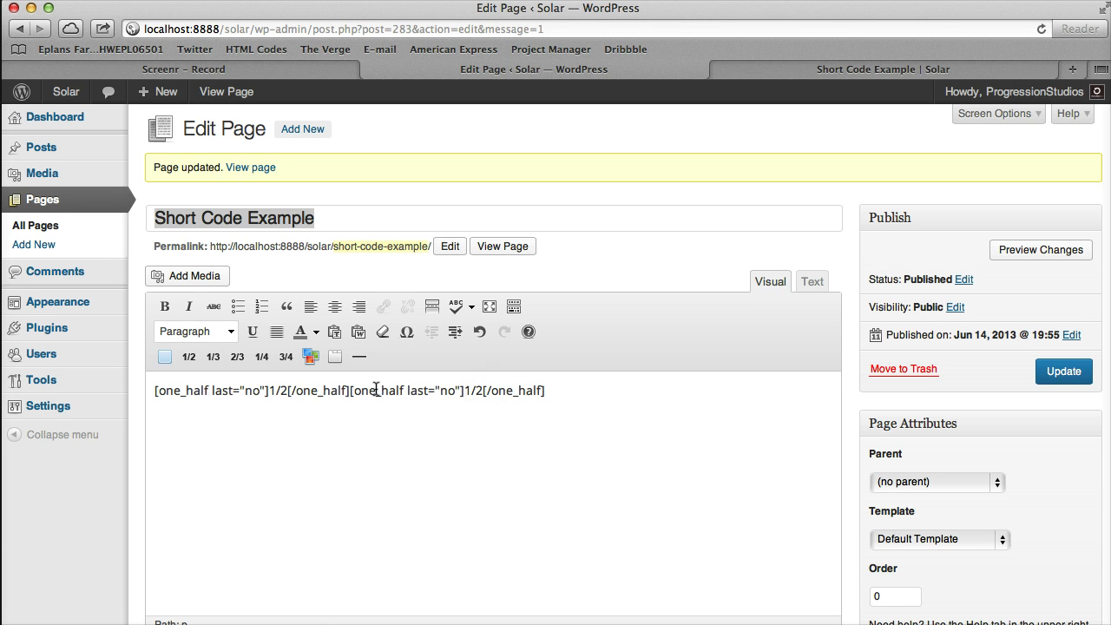
- Set the second one_half shortcode's last attribute to "yes"
left_click_drag(412, 388, 453, 391)
double_click(448, 390)
type("yes")
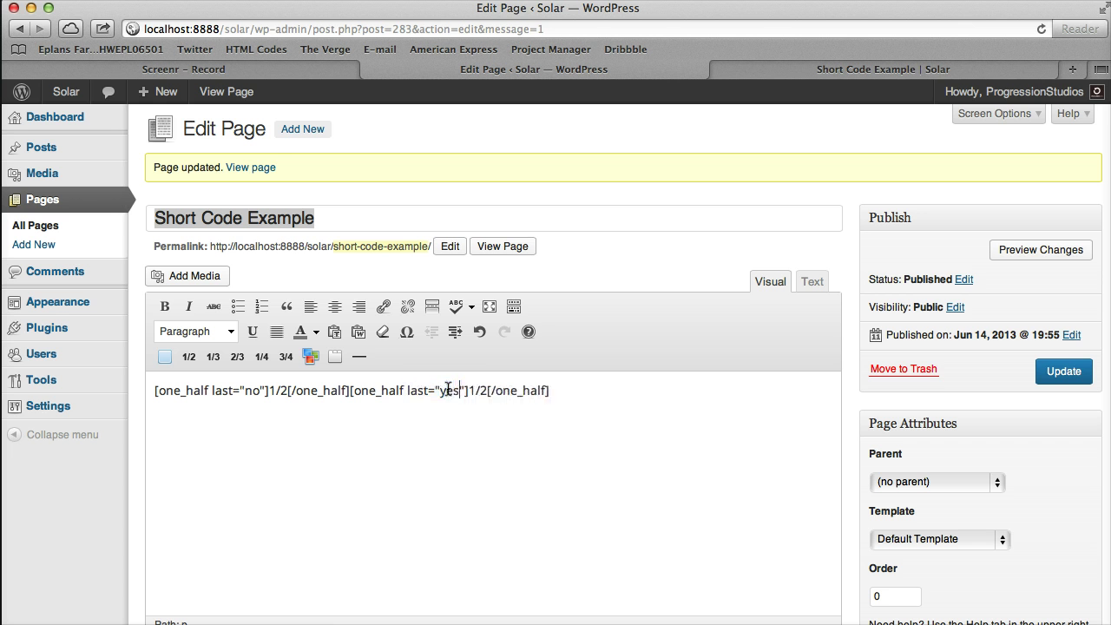
- Update the page and reload the published version to preview the two half-width columns
left_click(1064, 371)
left_click(985, 74)
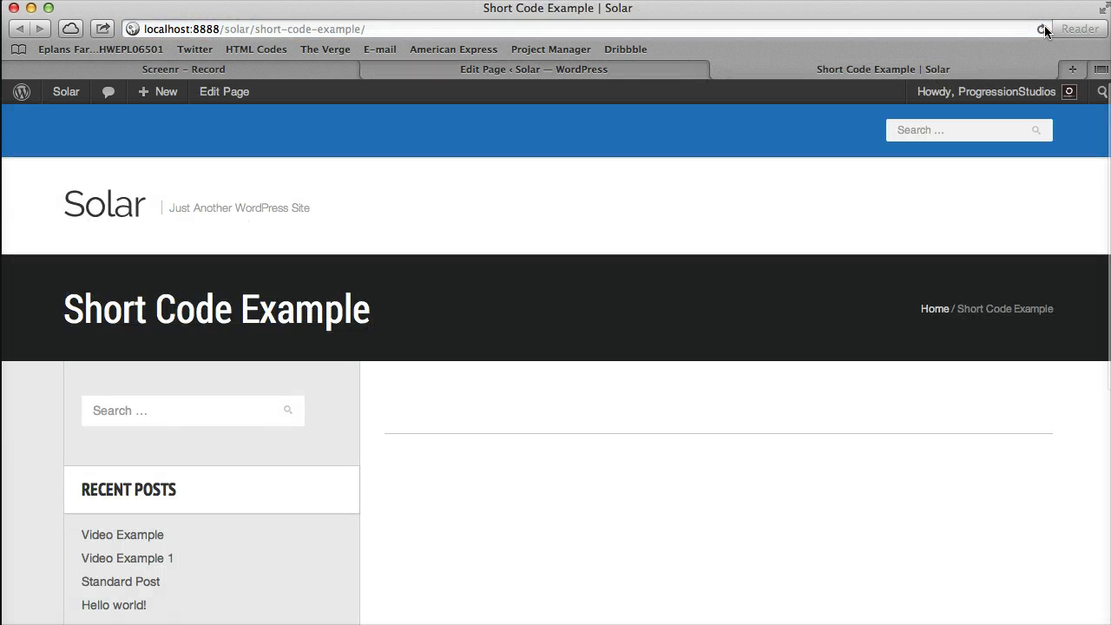
left_click(1042, 29)
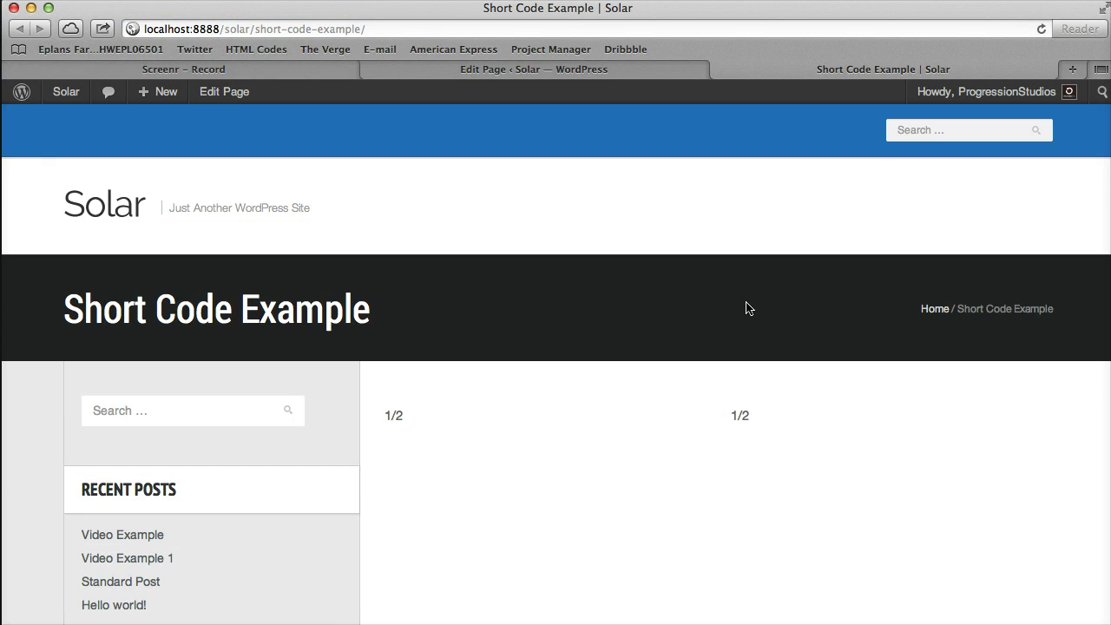
- Insert three consecutive one_third column shortcodes below the one_half columns in the page editor
left_click(578, 75)
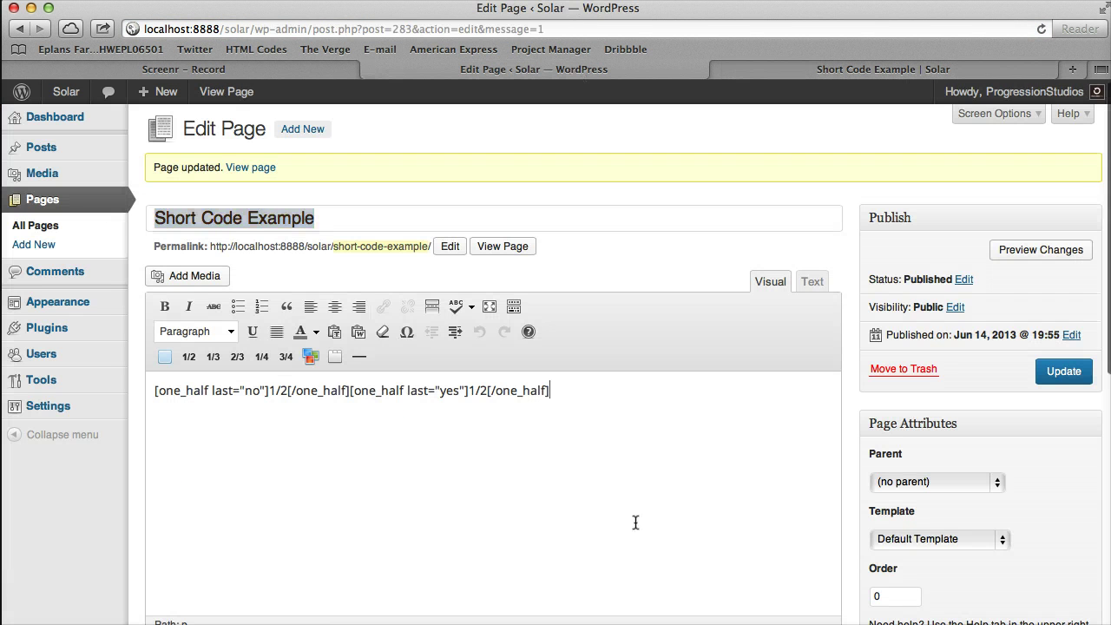
left_click(222, 361)
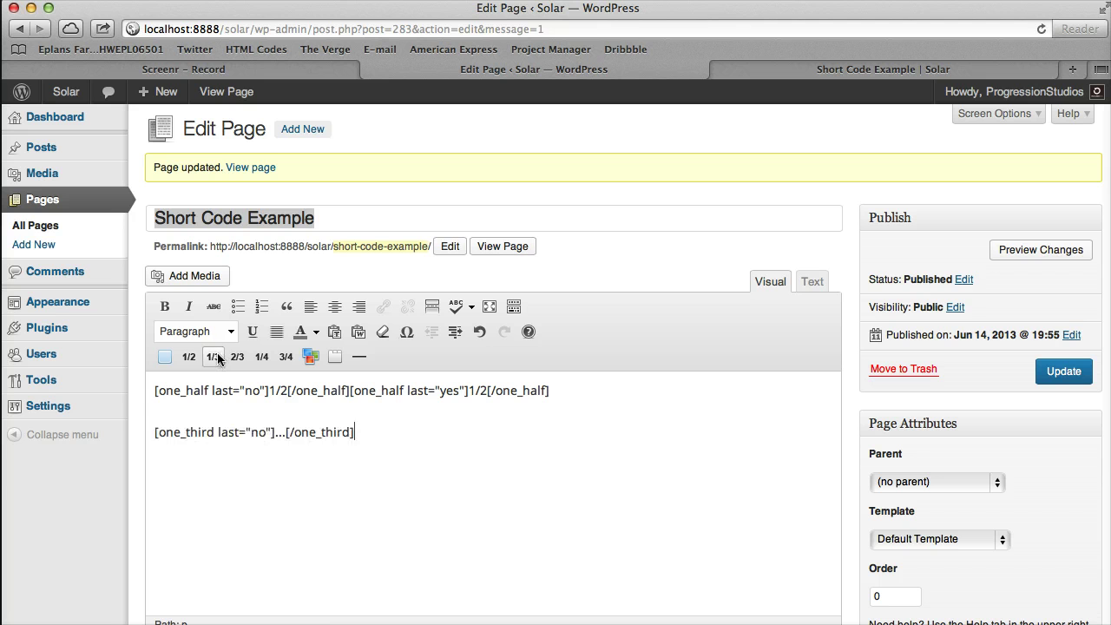
left_click(221, 361)
left_click(222, 361)
- Replace the placeholder dots in all three one_third shortcodes with "1/3"
left_click(286, 436)
key("BackSpace")
key("BackSpace")
key("BackSpace")
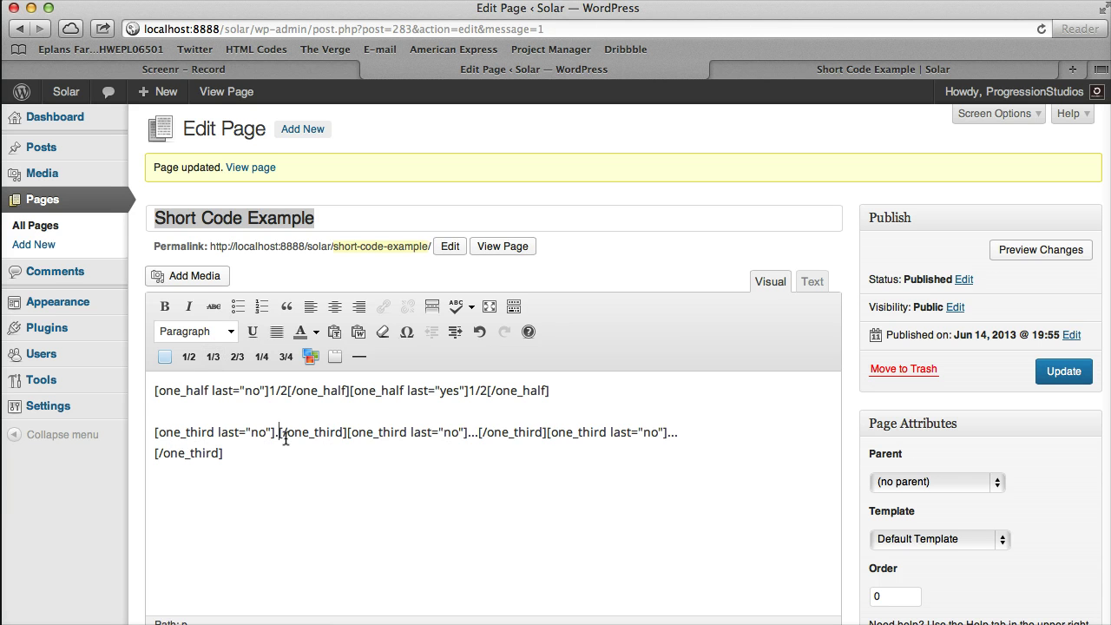
type("1/3")
left_click(493, 431)
key("BackSpace")
key("BackSpace")
key("BackSpace")
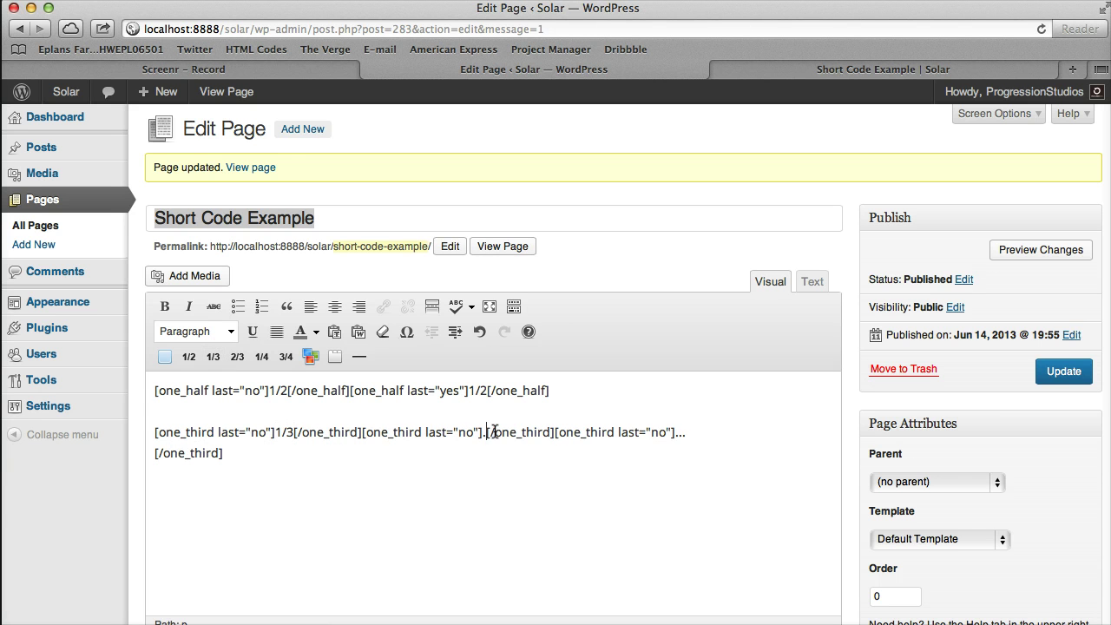
type("1/3")
left_click(220, 452)
key("BackSpace")
key("BackSpace")
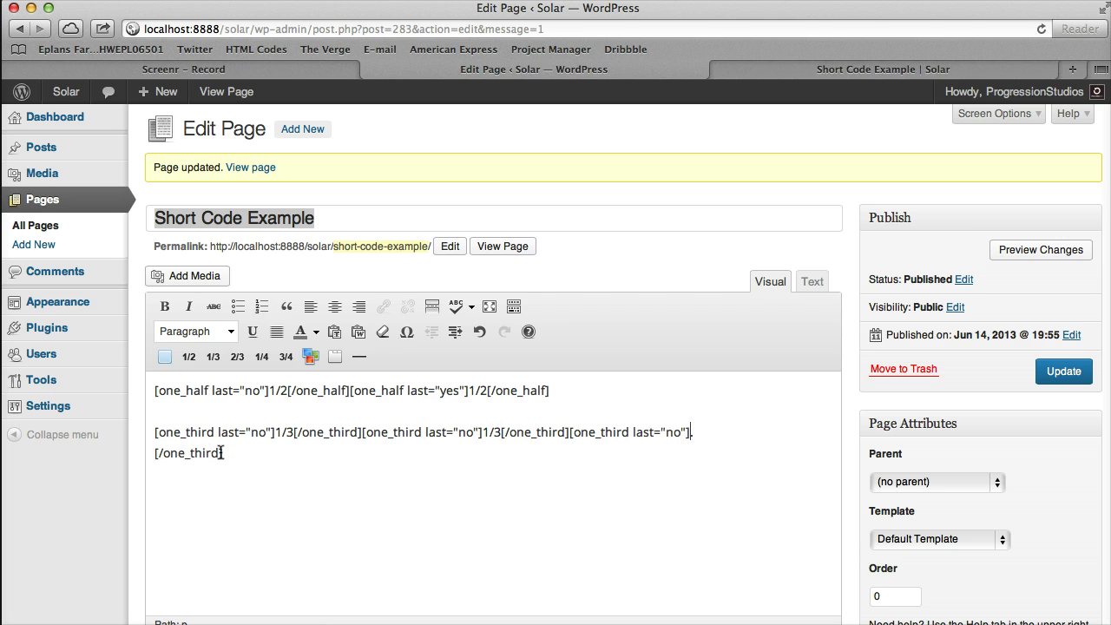
type("1/3")
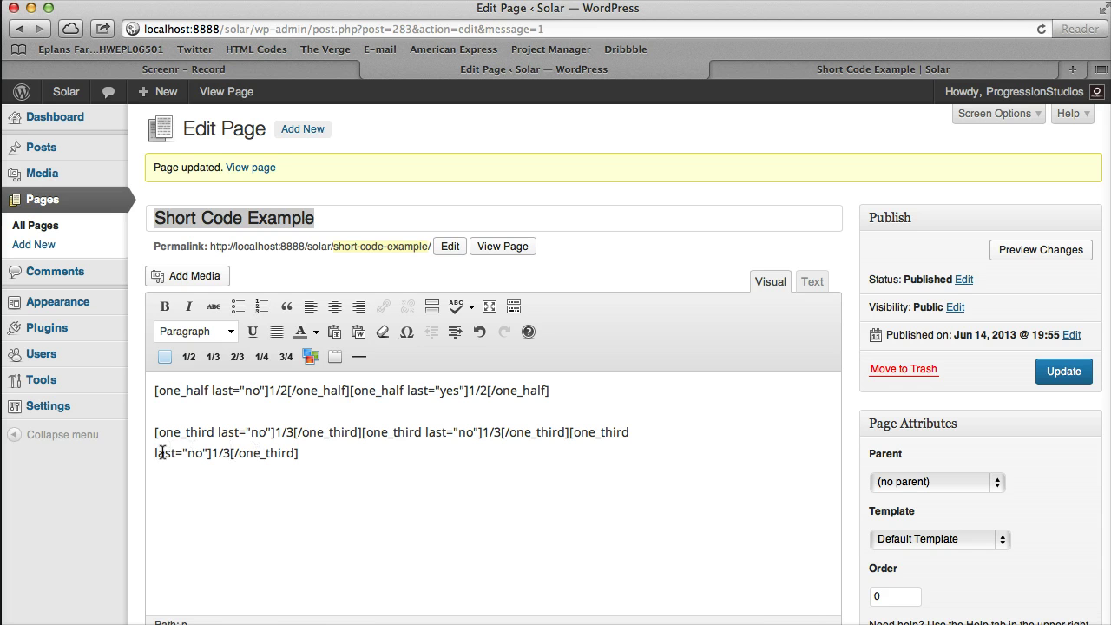
- Set the third one_third shortcode's last attribute to "yes"
left_click_drag(161, 452, 196, 452)
double_click(196, 452)
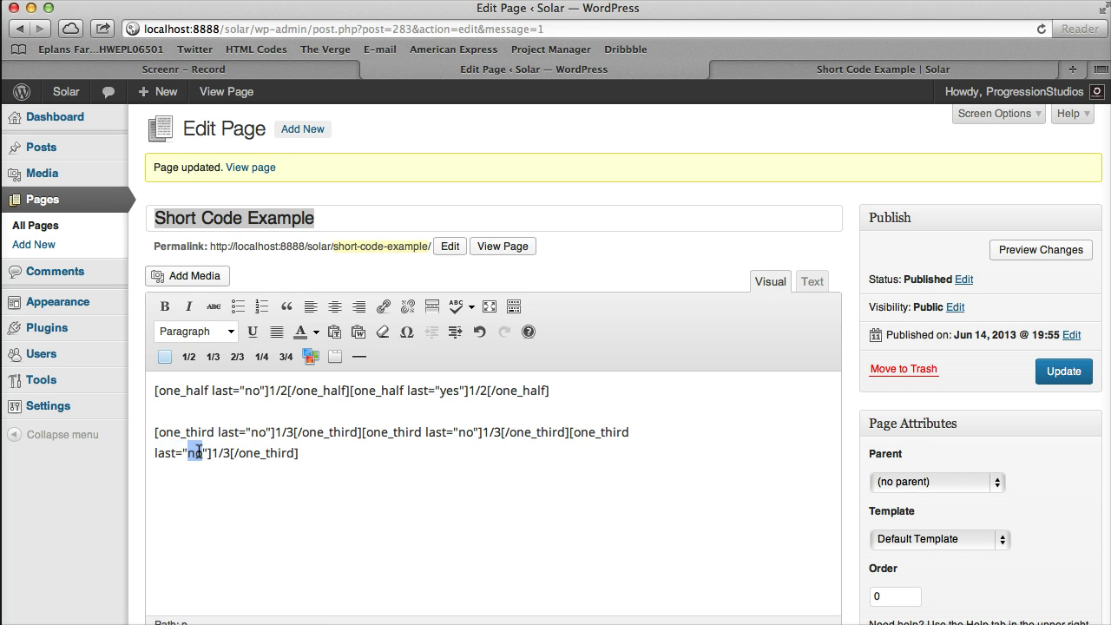
type("yes")
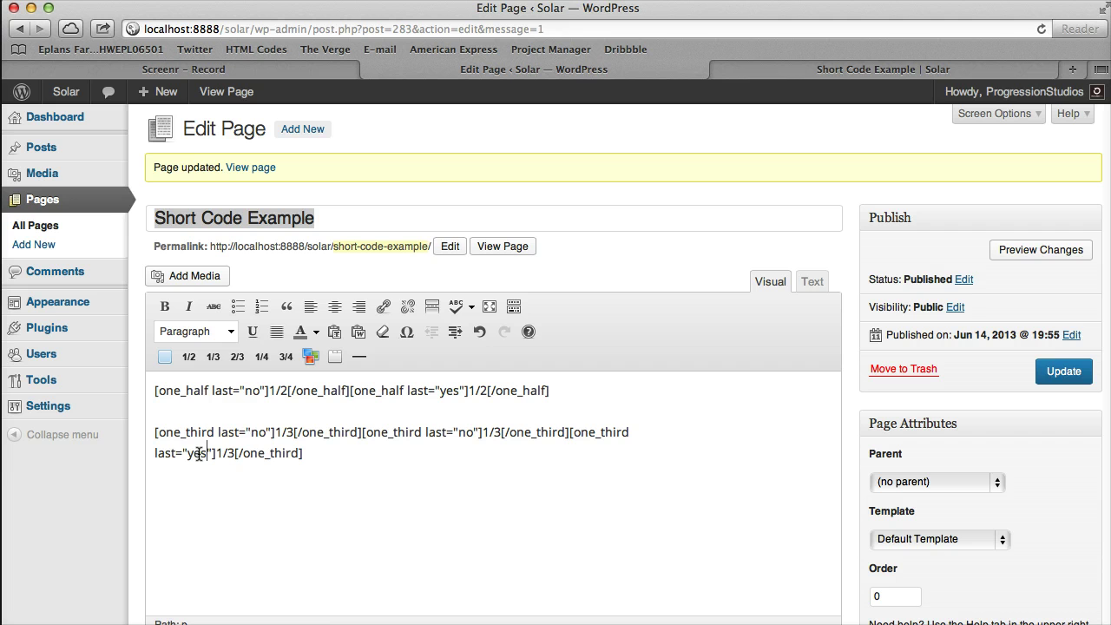
- Update the page and reload the published version to preview the three one-third columns
left_click(1069, 368)
left_click(954, 66)
key("super+r")
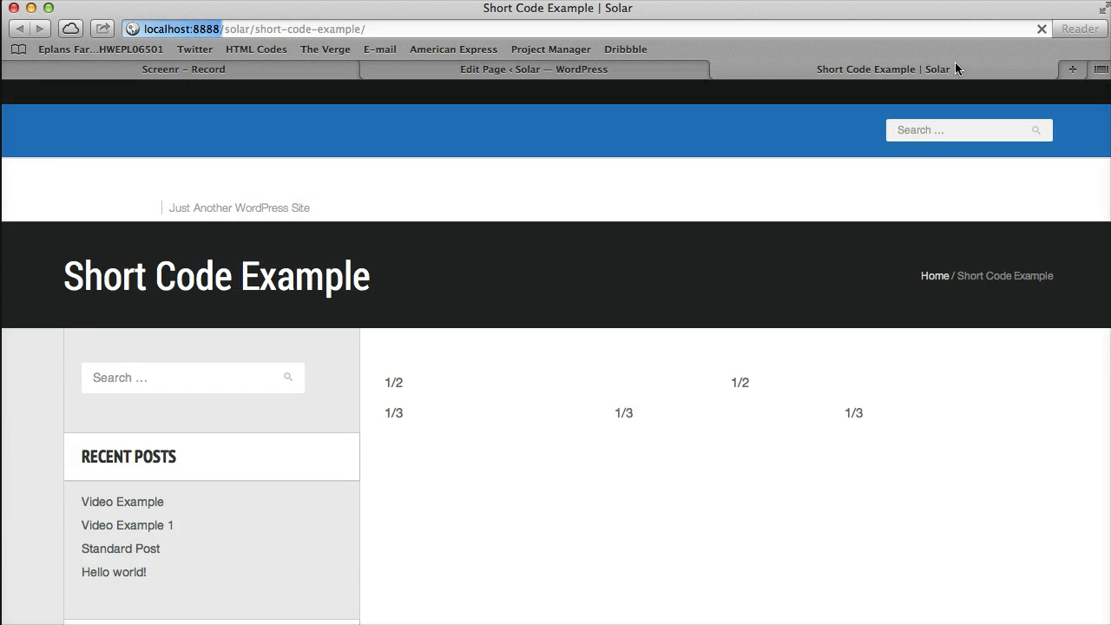
left_click_drag(395, 446, 846, 459)
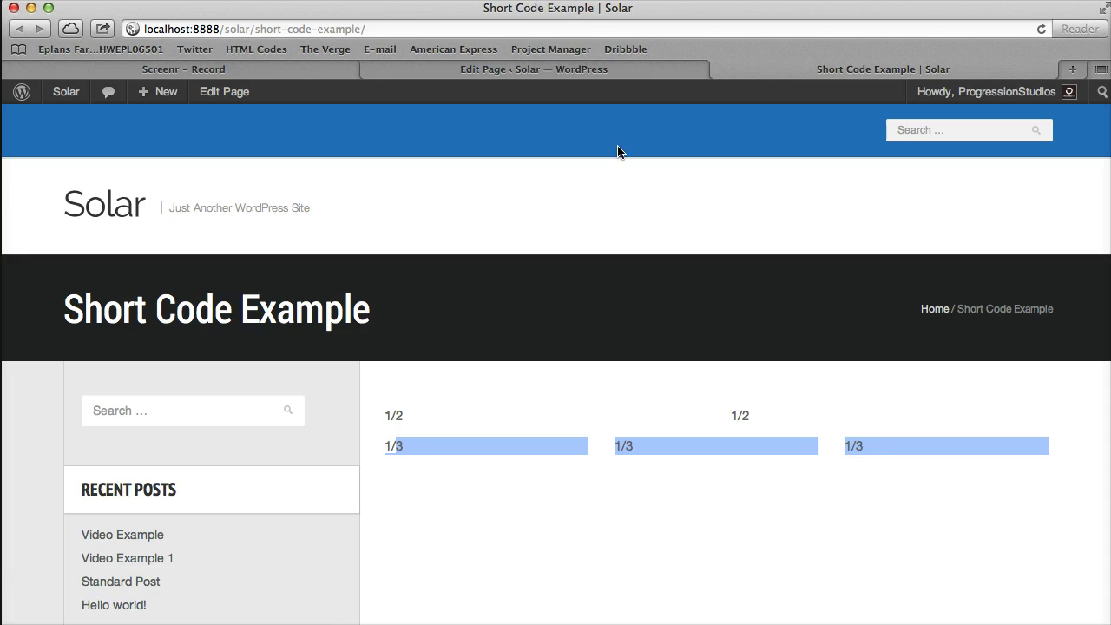
- Return to the page editor and start a new line below the one_third shortcodes
left_click(620, 73)
left_click(495, 478)
key("Return")
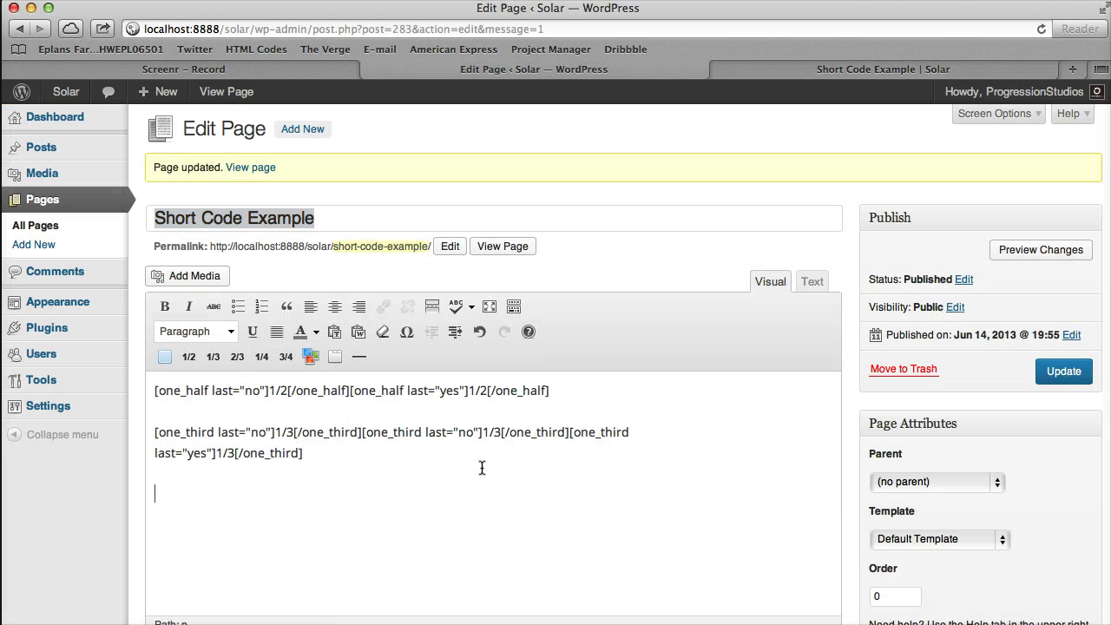
left_click(261, 357)
left_click(192, 357)
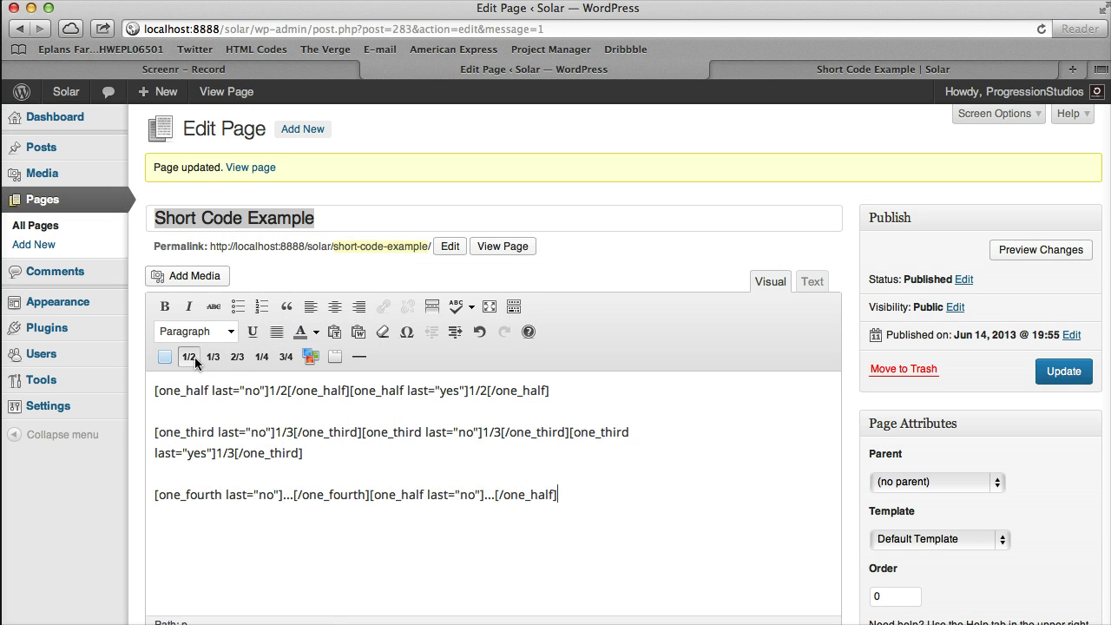
left_click(192, 357)
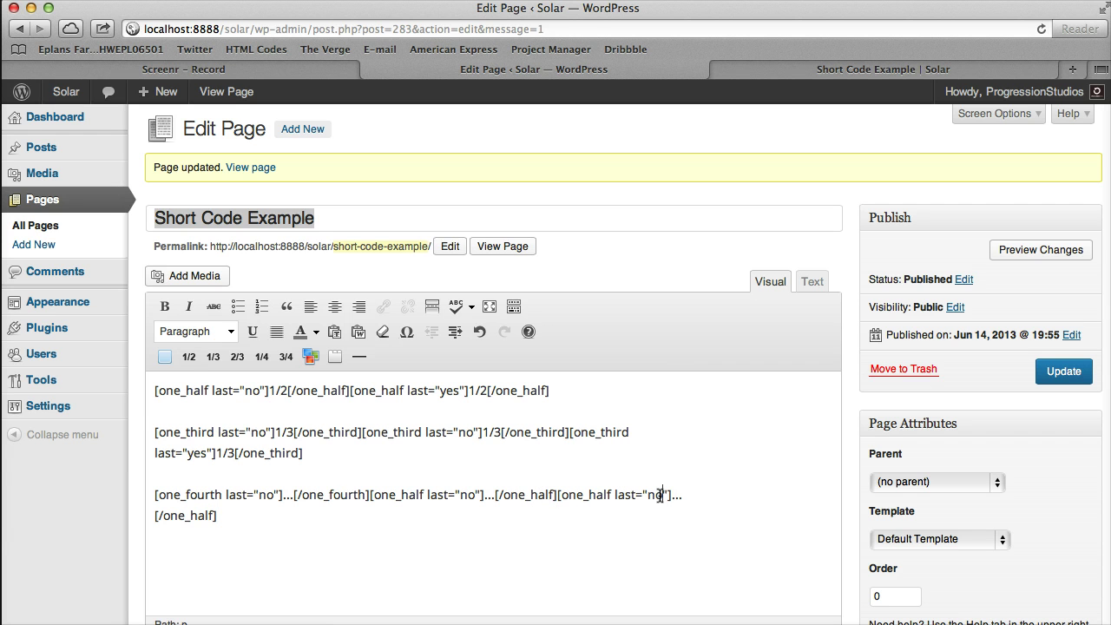
left_click_drag(661, 494, 648, 495)
type("yes")
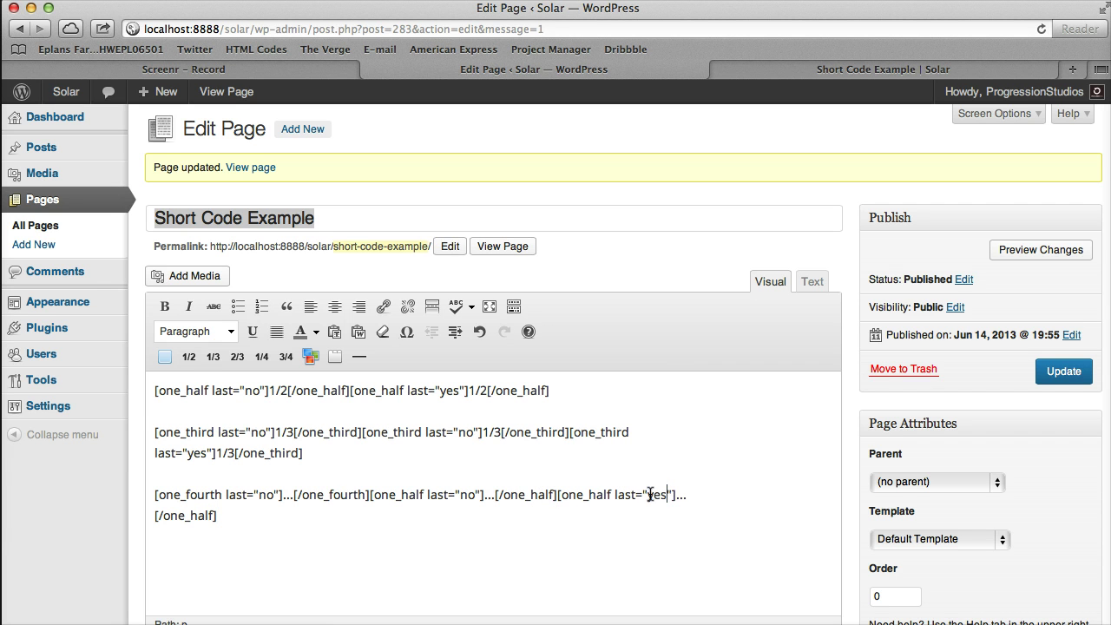
double_click(293, 495)
type("1/4 column")
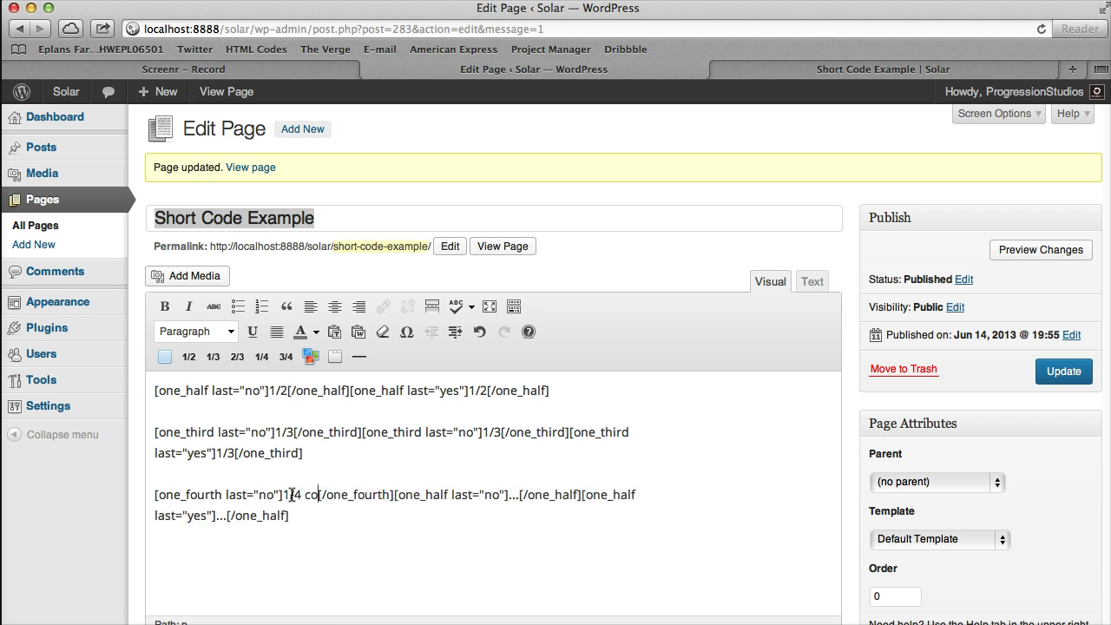
type(" xample")
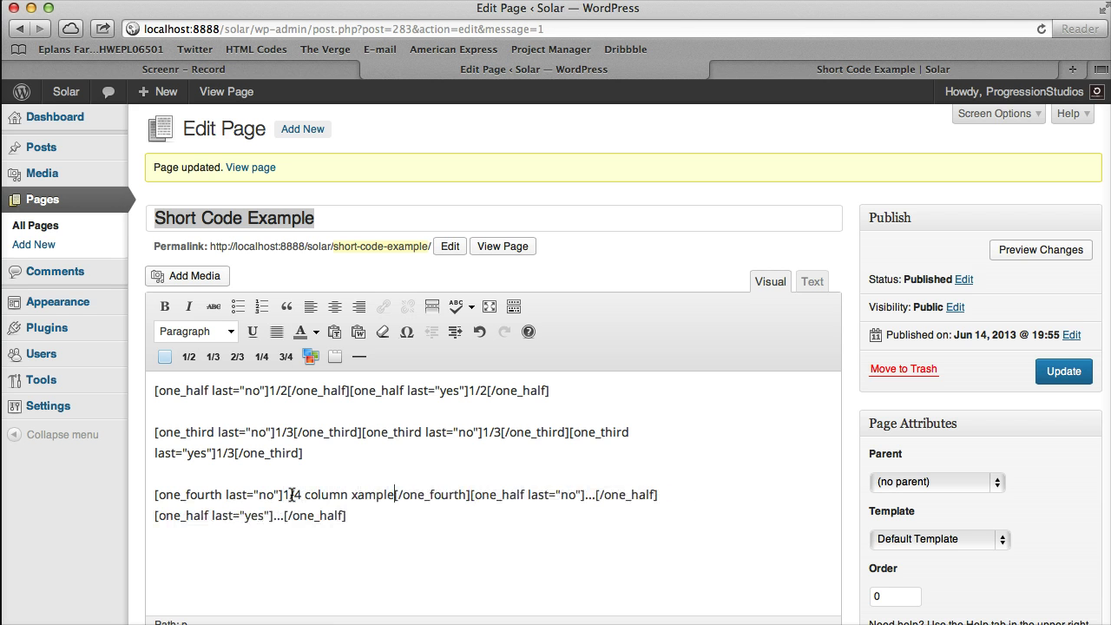
left_click(593, 496)
key("BackSpace")
key("BackSpace")
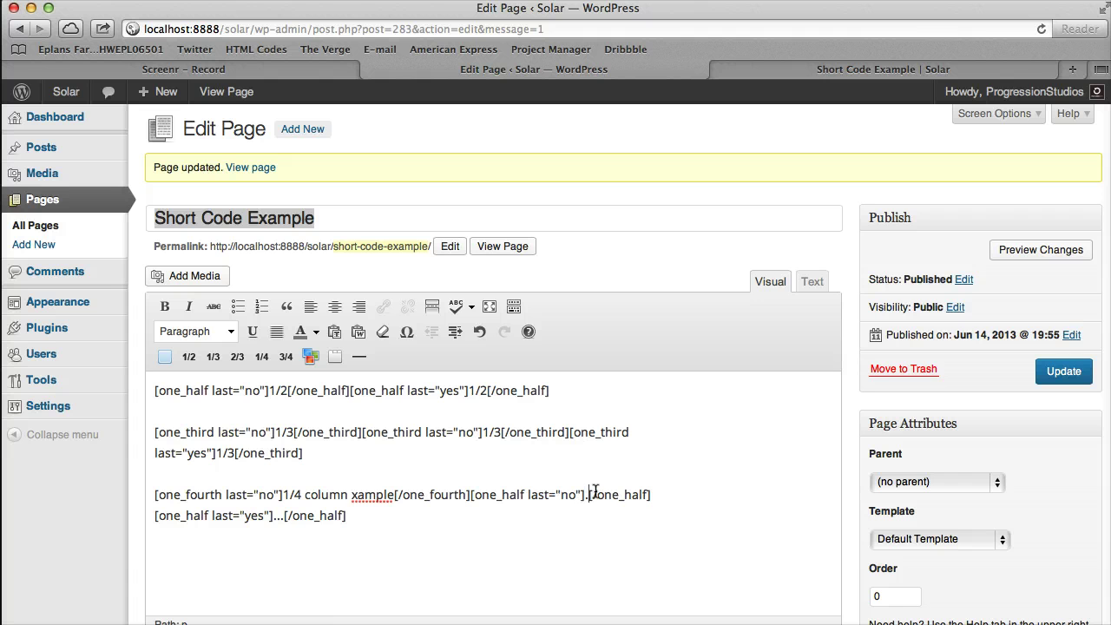
key("BackSpace")
type("1/2 example")
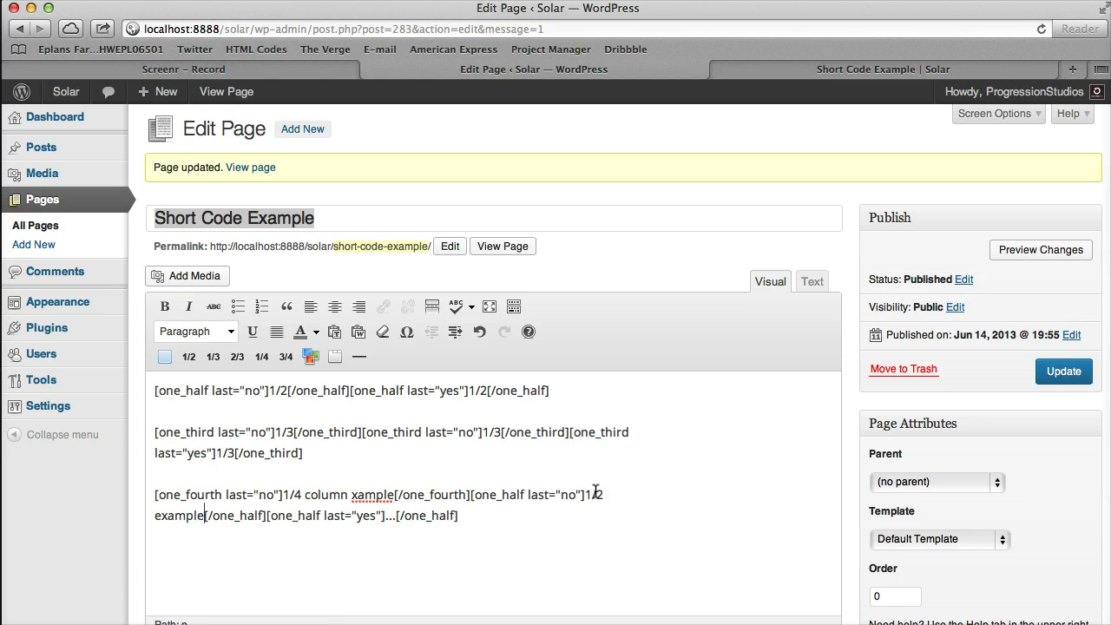
left_click_drag(491, 513, 157, 496)
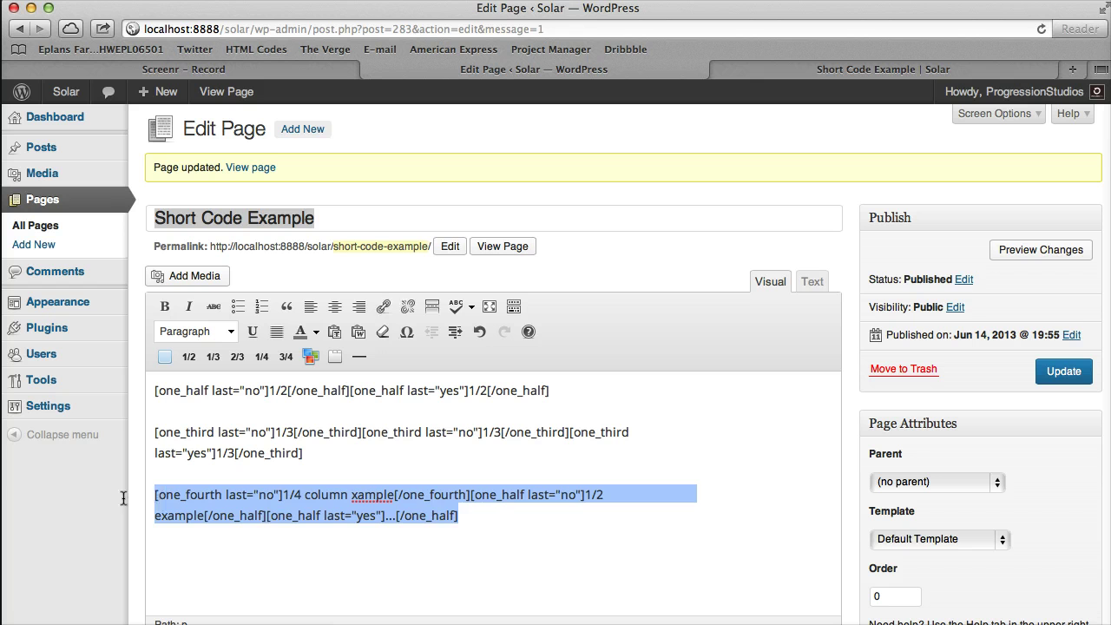
key("BackSpace")
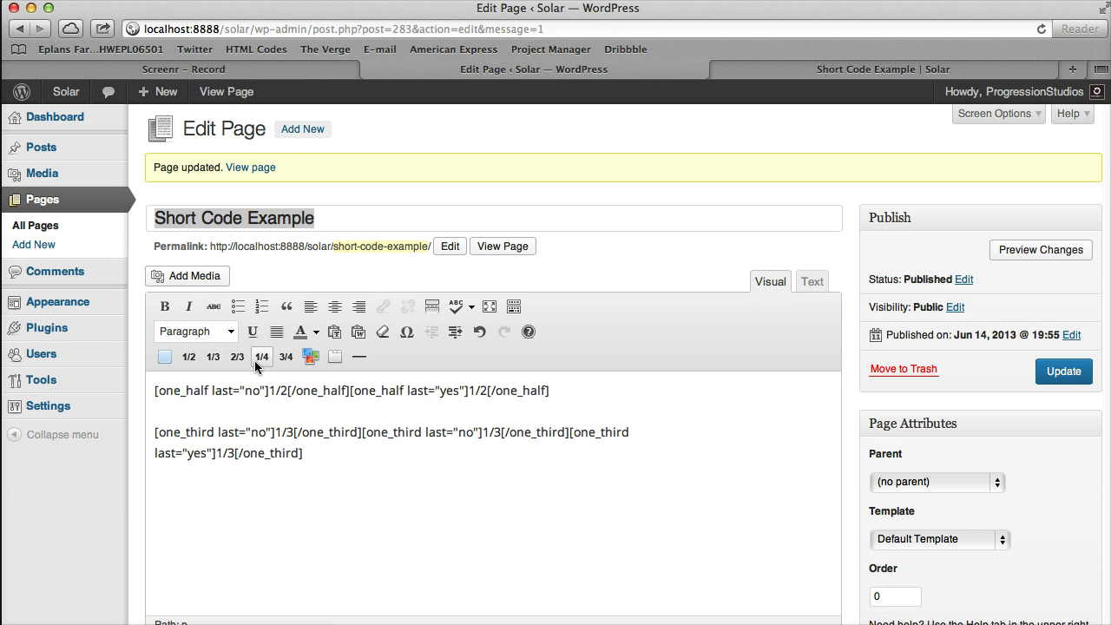
- Insert a one_half column shortcode below the one_third columns with "1/2 column" as its content
left_click(188, 357)
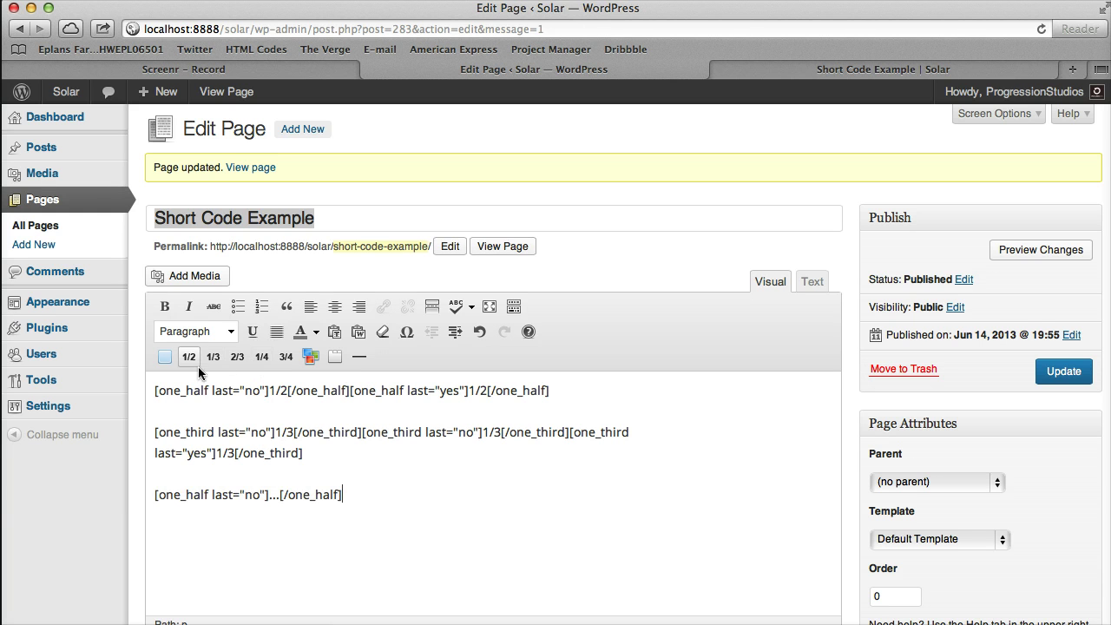
left_click(283, 497)
key("BackSpace")
key("BackSpace")
key("BackSpace")
type("1/2 colum")
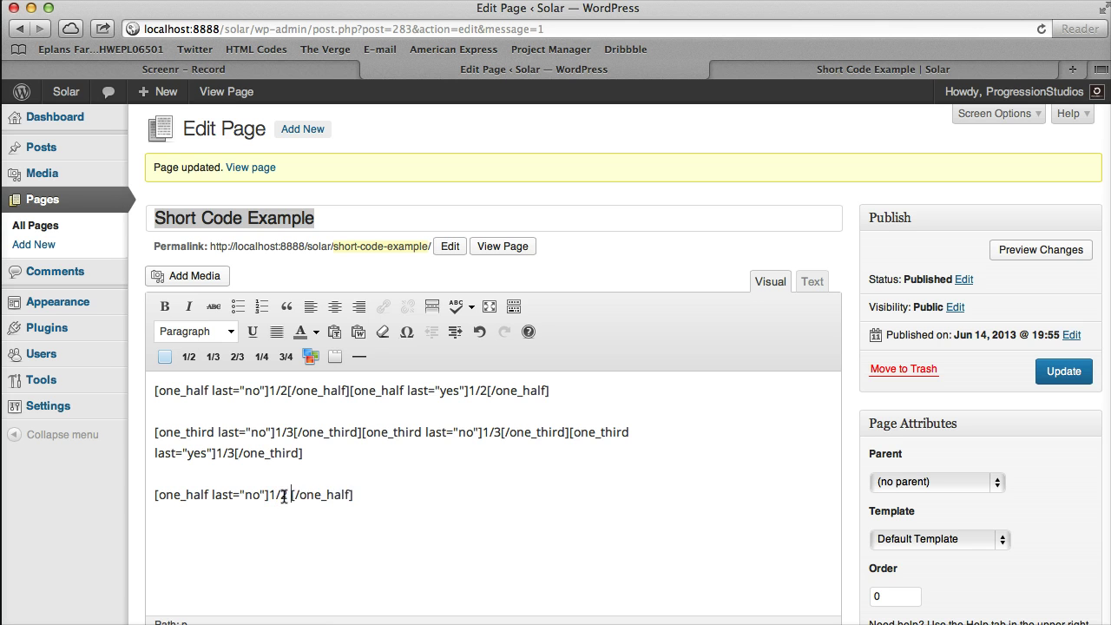
type("n")
- Insert two one_fourth shortcodes after the new one_half column and replace the first one's placeholder dots with "1/4"
left_click(418, 512)
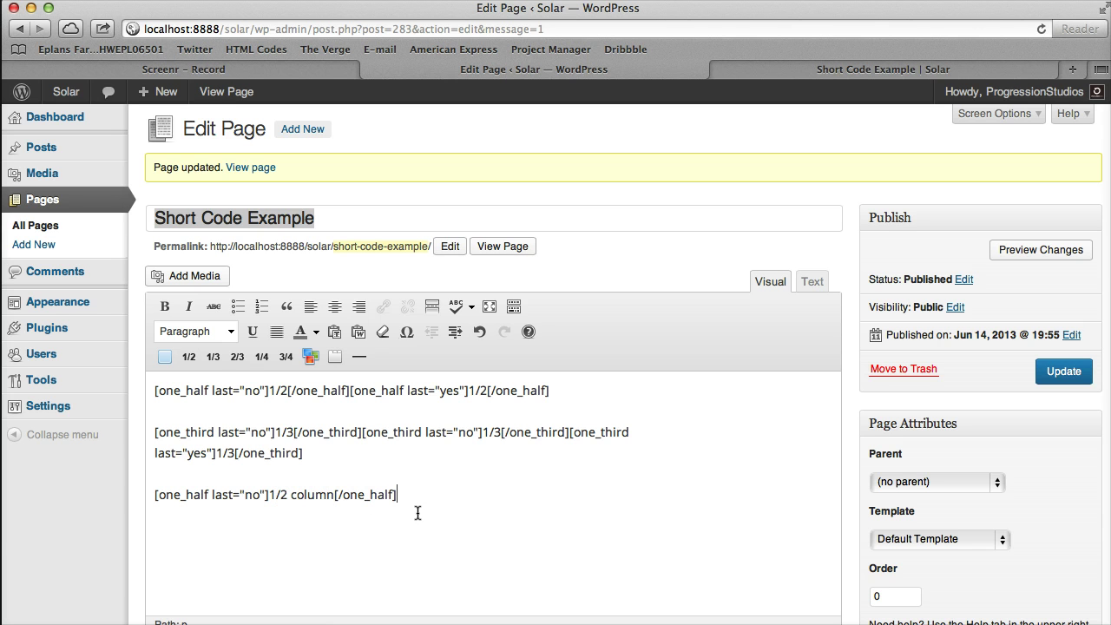
left_click(259, 356)
left_click(258, 356)
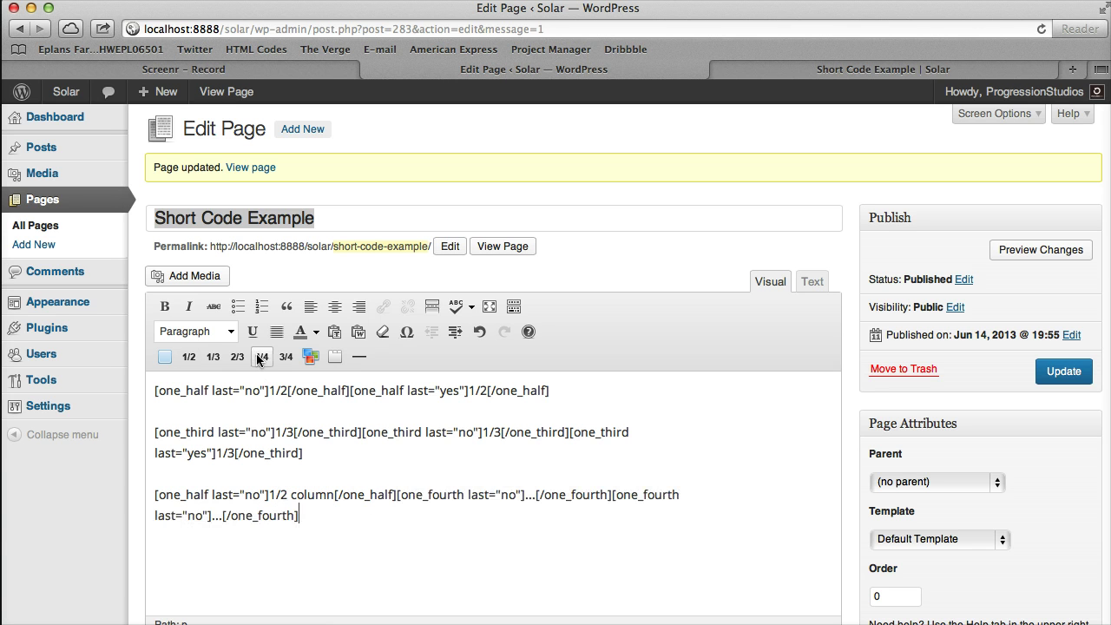
left_click(530, 493)
key("BackSpace")
key("BackSpace")
key("BackSpace")
type("1/4")
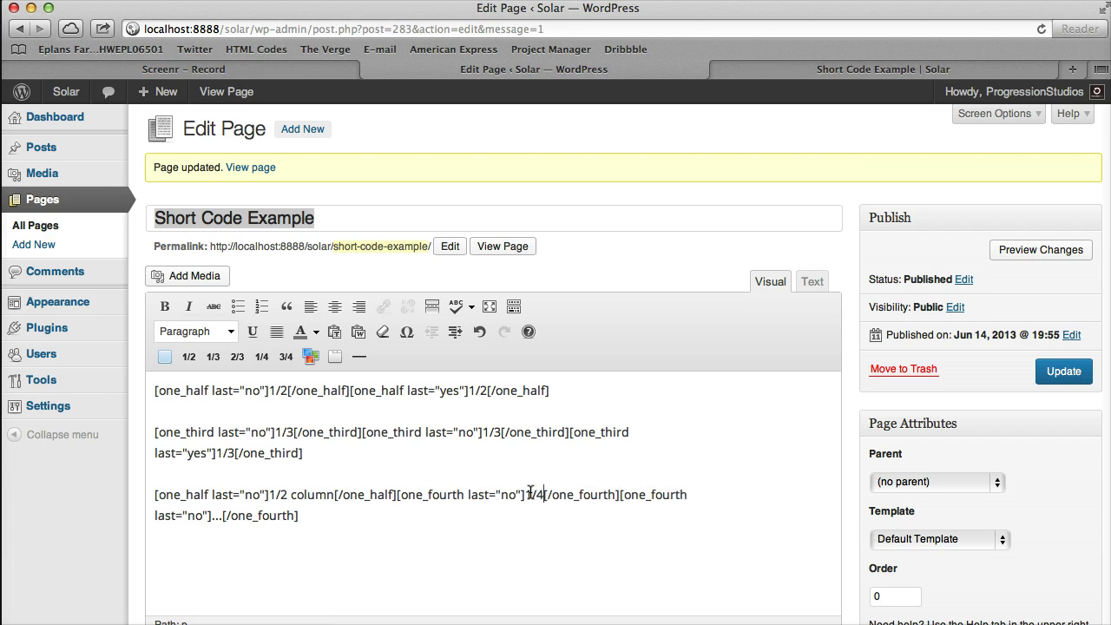
- Replace the second one_fourth shortcode's placeholder dots with "1/4" and set its last attribute to "yes"
left_click(221, 515)
key("BackSpace")
key("BackSpace")
key("BackSpace")
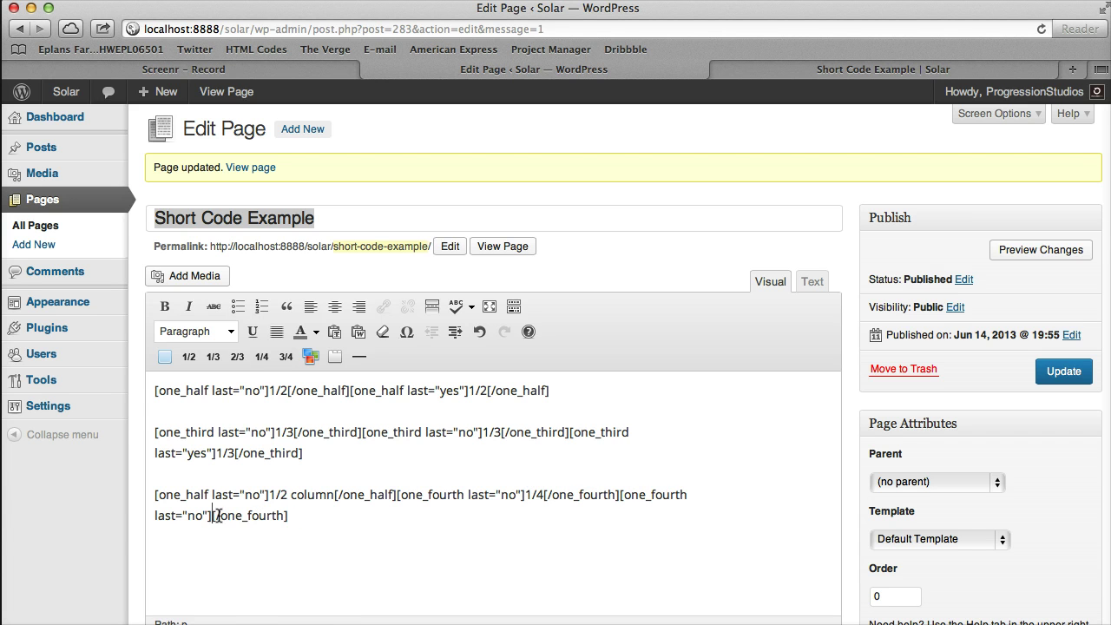
type("1/4")
double_click(195, 516)
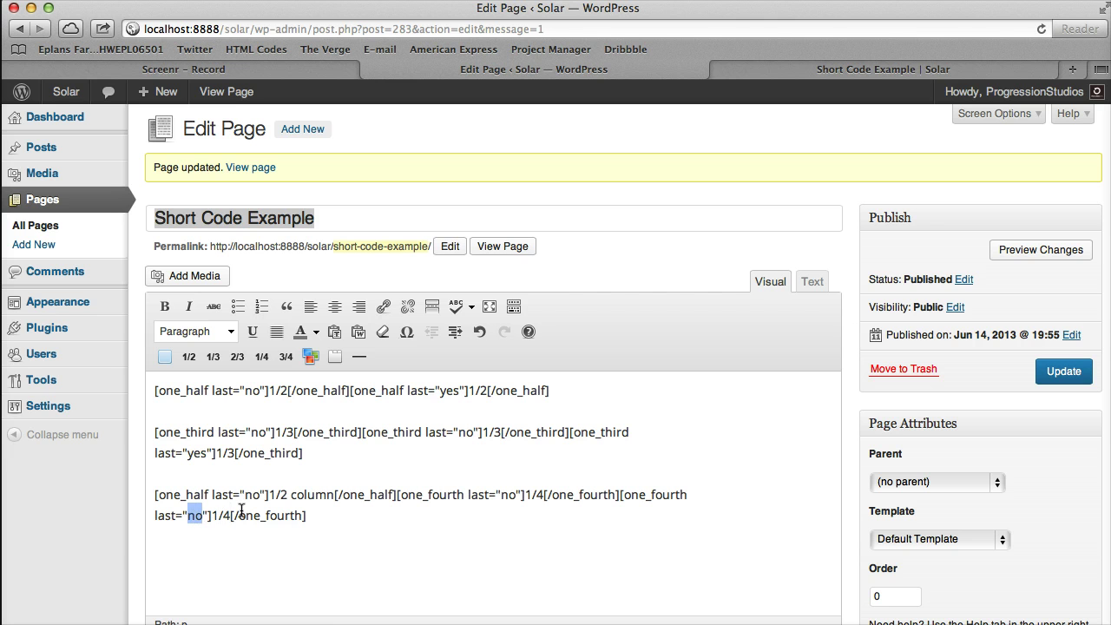
type("yes")
- Update the page and reload the published version to preview the mixed half and quarter column row
left_click(1063, 372)
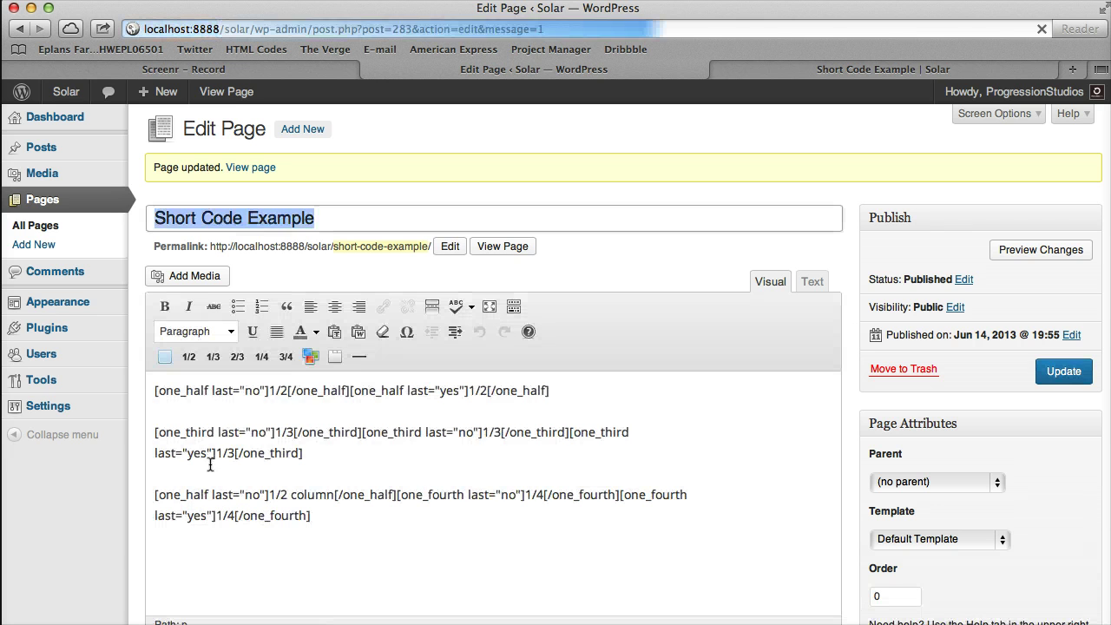
left_click(911, 69)
key("super+r")
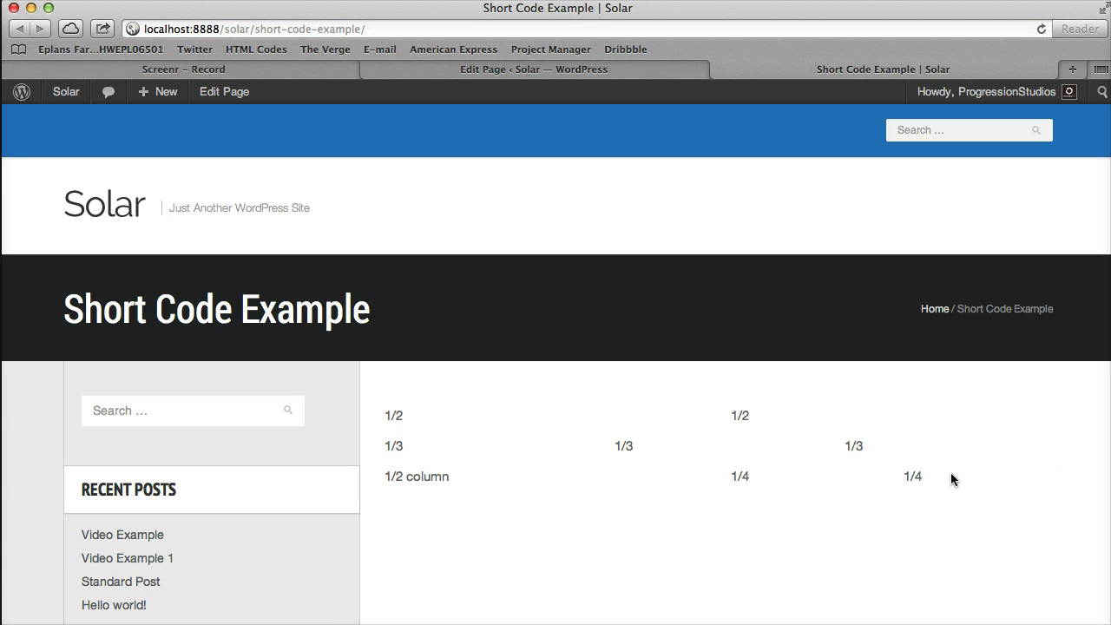
- Return to the page editor and delete all the column shortcodes from the page content
left_click(657, 71)
left_click(482, 589)
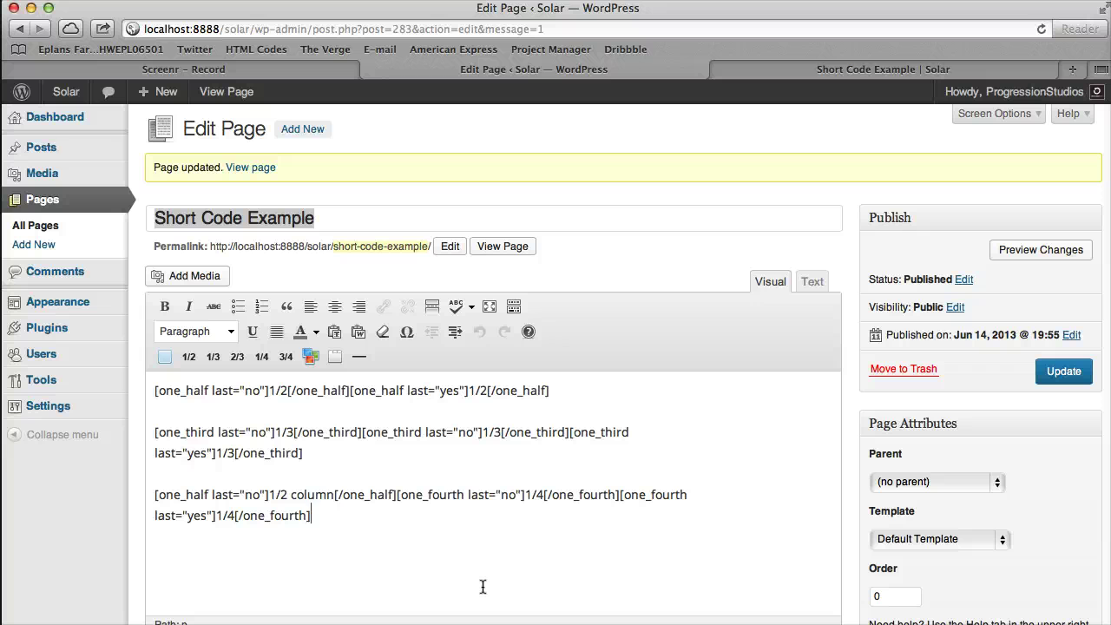
left_click_drag(380, 523, 137, 384)
key("BackSpace")
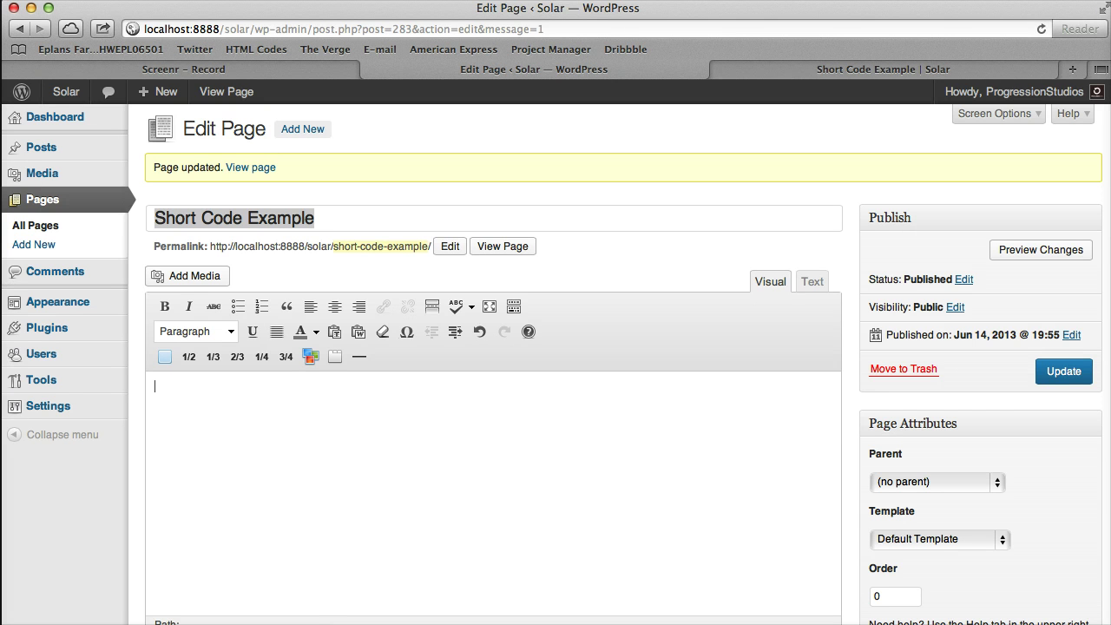